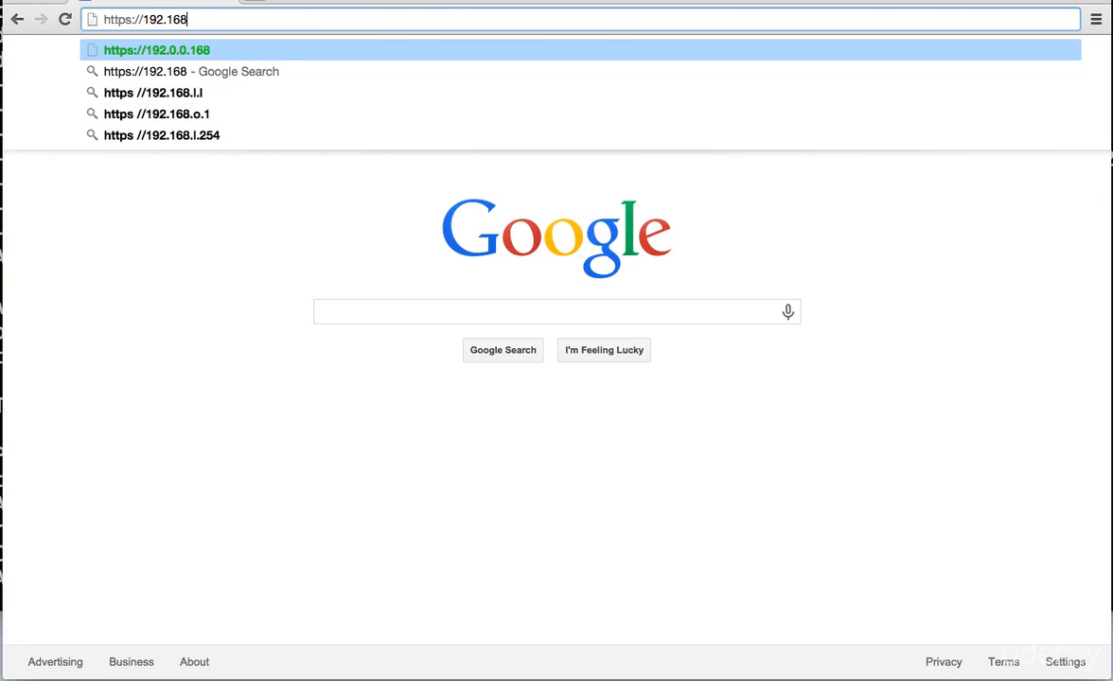
pyautogui.write('110.1')
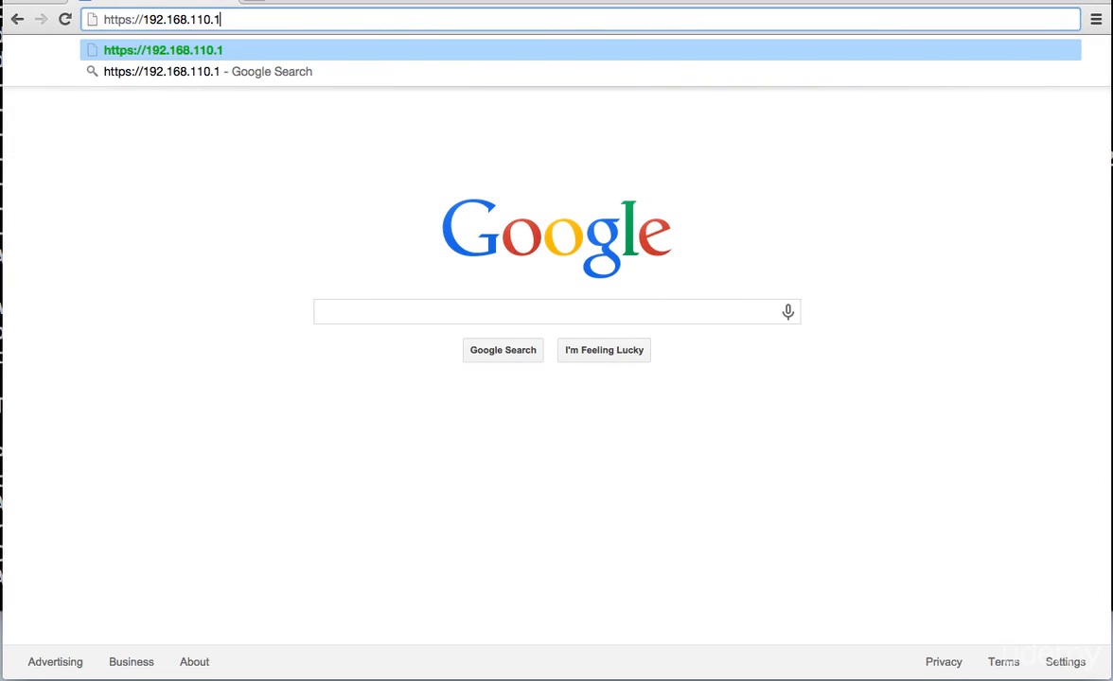
pyautogui.press('BackSpace')
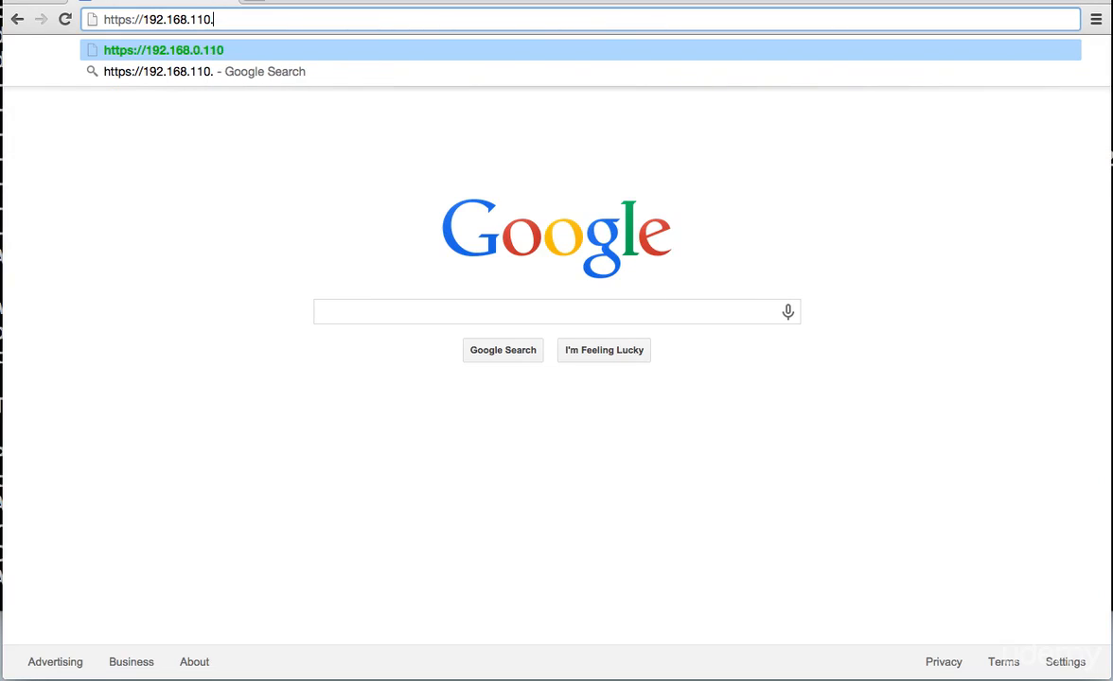
pyautogui.write('210')
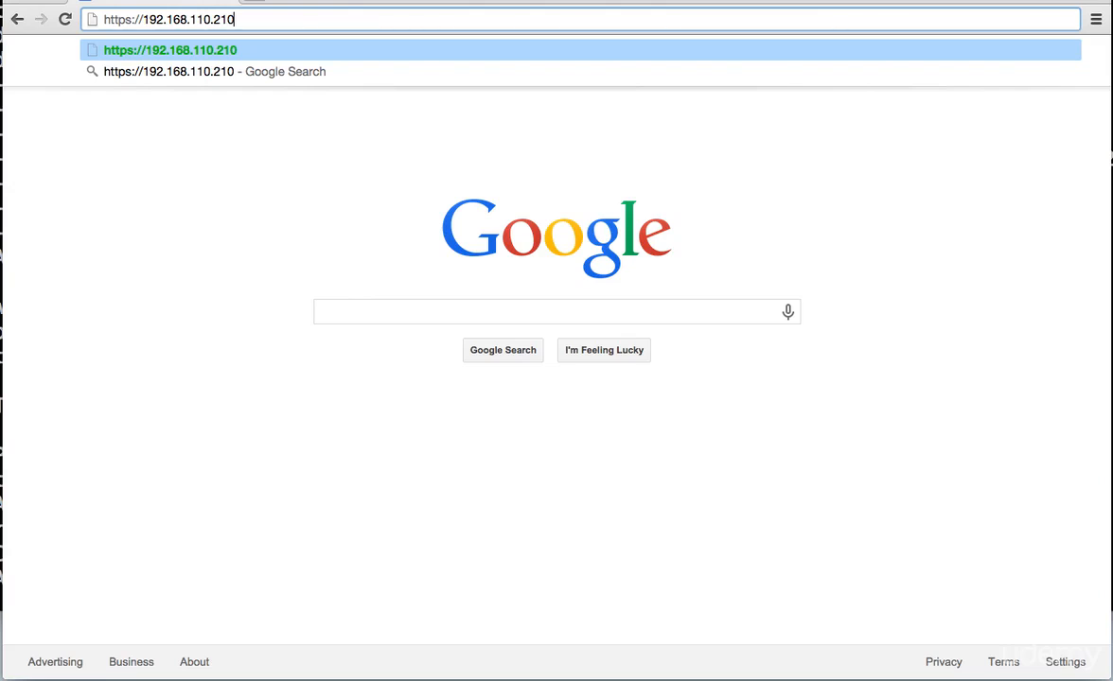
pyautogui.press('Return')
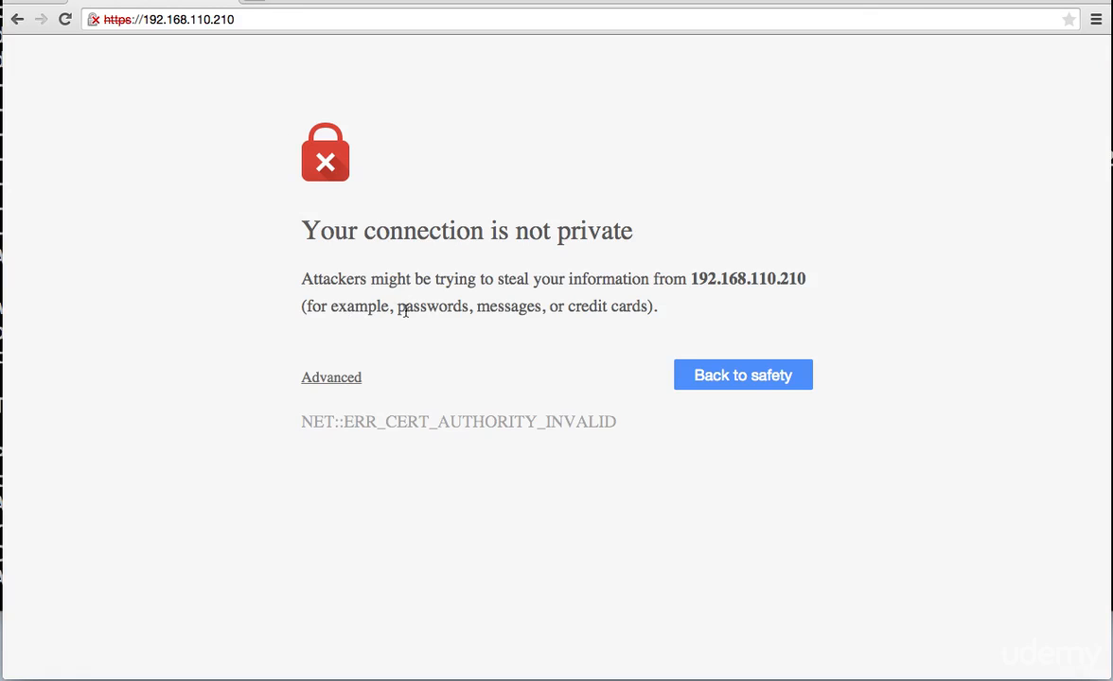
# - Expand Advanced, check the certificate info, and proceed to 192.168.110.210 (unsafe)
pyautogui.click(323, 379)
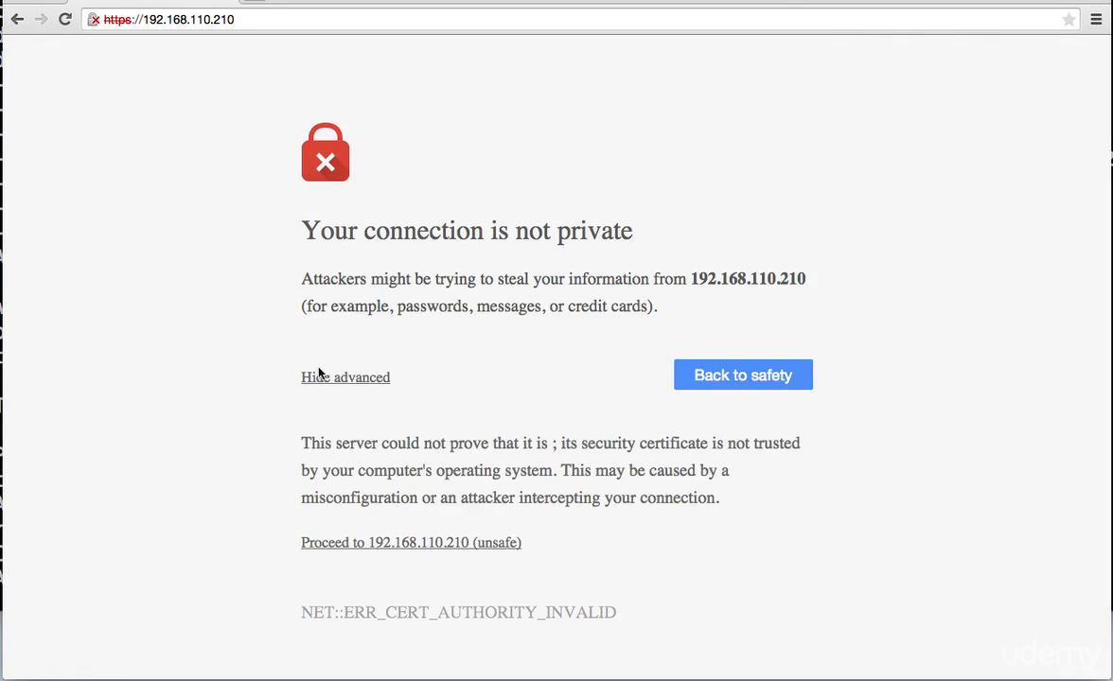
pyautogui.click(92, 20)
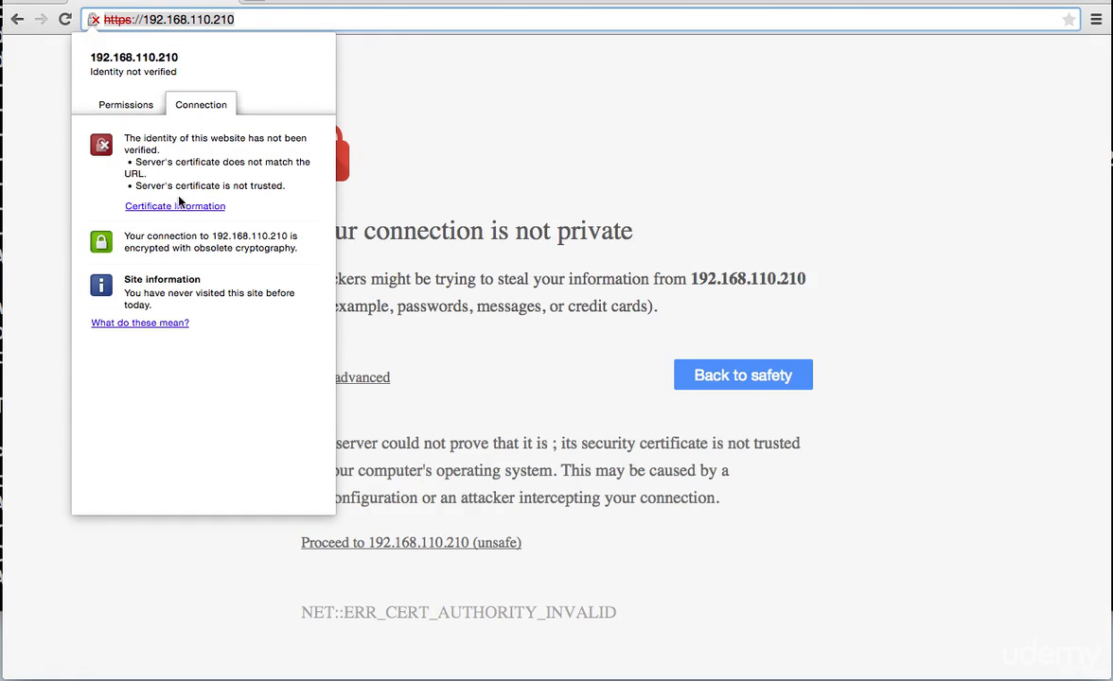
pyautogui.click(529, 381)
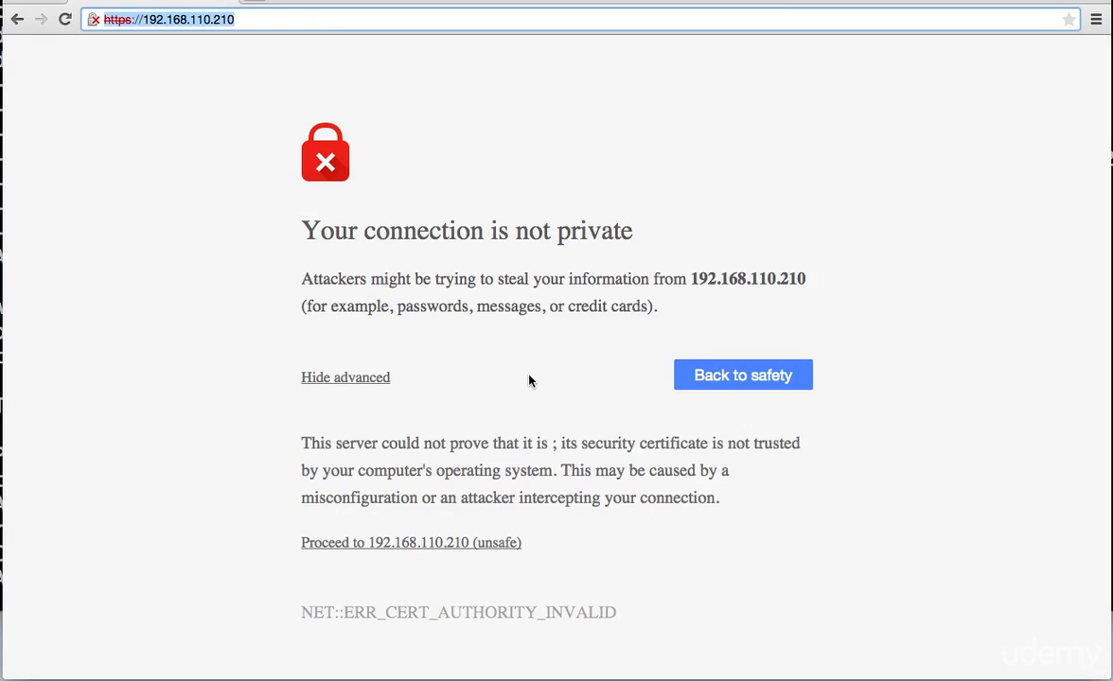
pyautogui.click(394, 545)
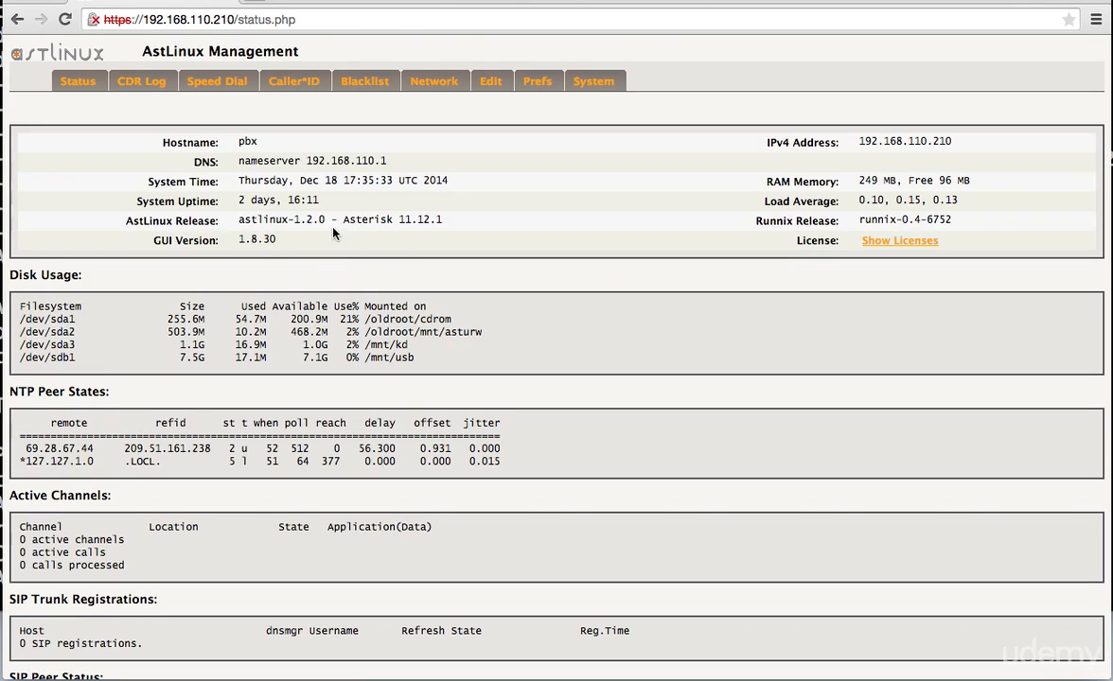
# - Open the Prefs tab and log in with the admin user name and administrator password
pyautogui.click(538, 83)
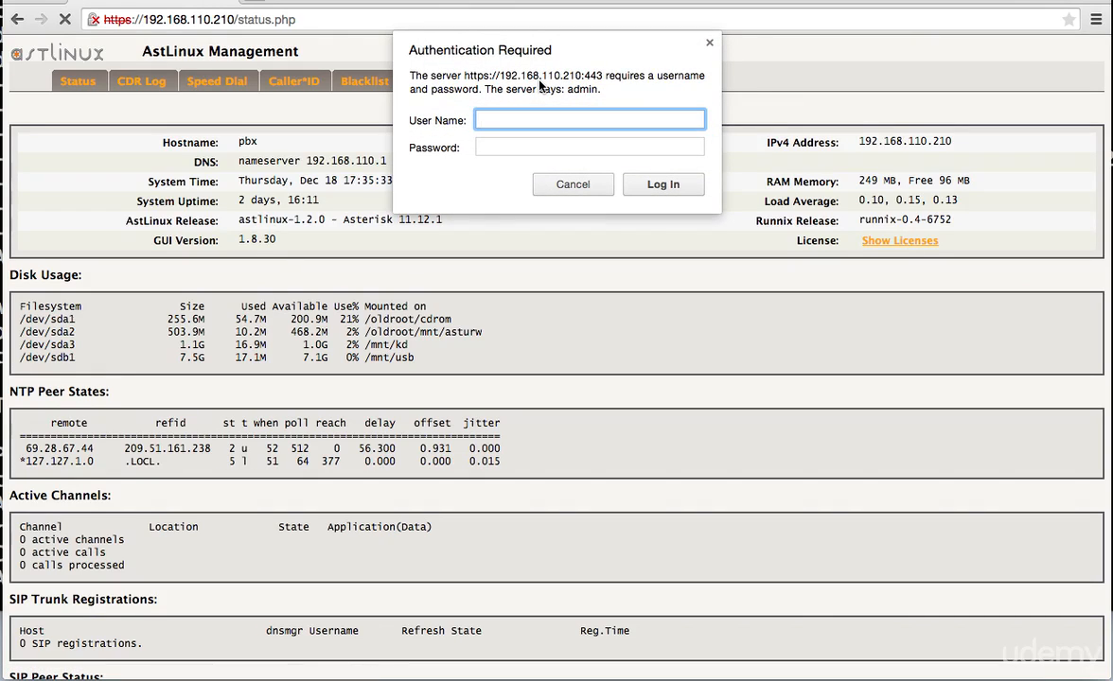
pyautogui.write('admin')
pyautogui.press('Tab')
pyautogui.write('admin')
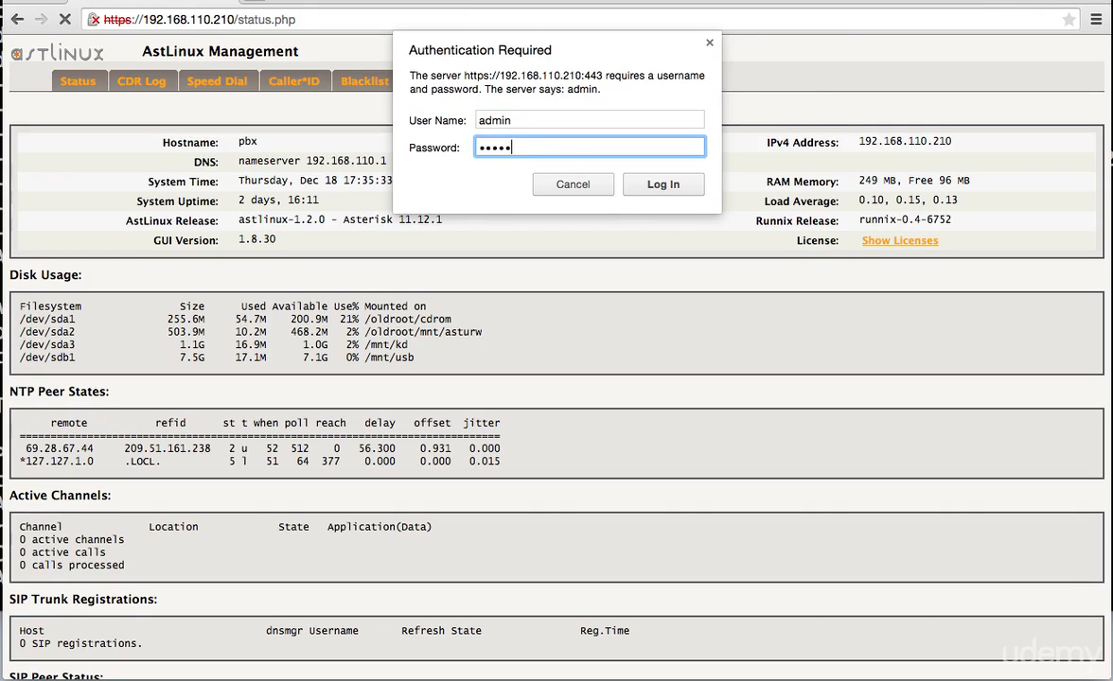
pyautogui.press('BackSpace')
pyautogui.press('BackSpace')
pyautogui.press('BackSpace')
pyautogui.press('BackSpace')
pyautogui.write('********')
pyautogui.press('Return')
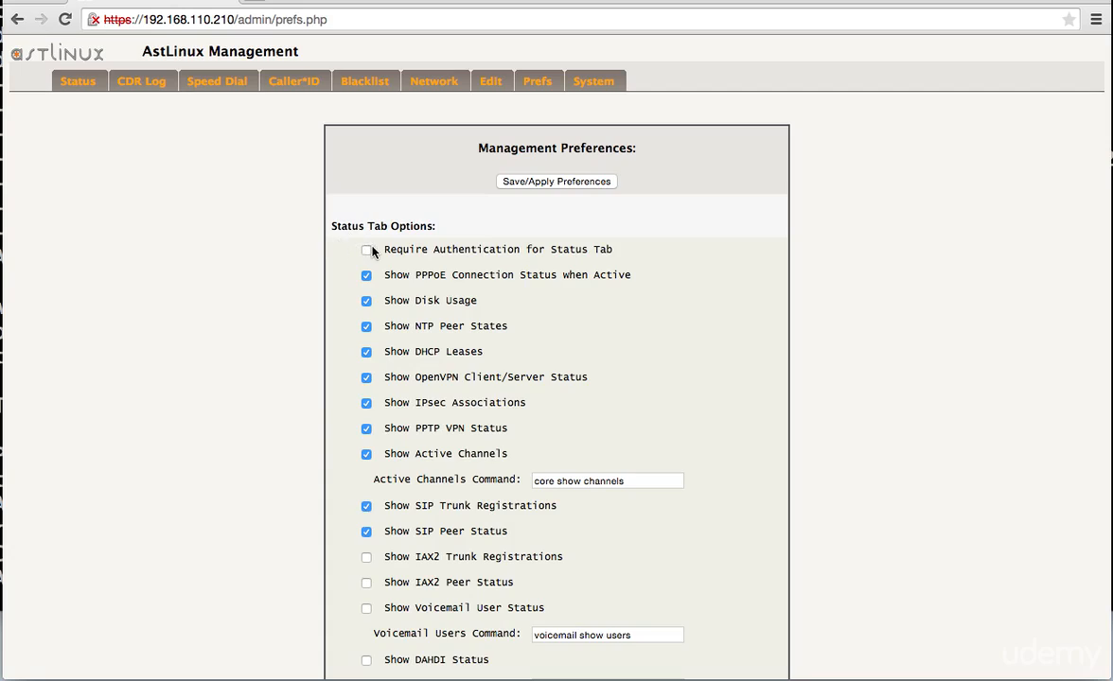
# - Tick 'Require Authentication for Status Tab' and scroll down through the preferences form
pyautogui.moveTo(382, 247); pyautogui.dragTo(596, 253)
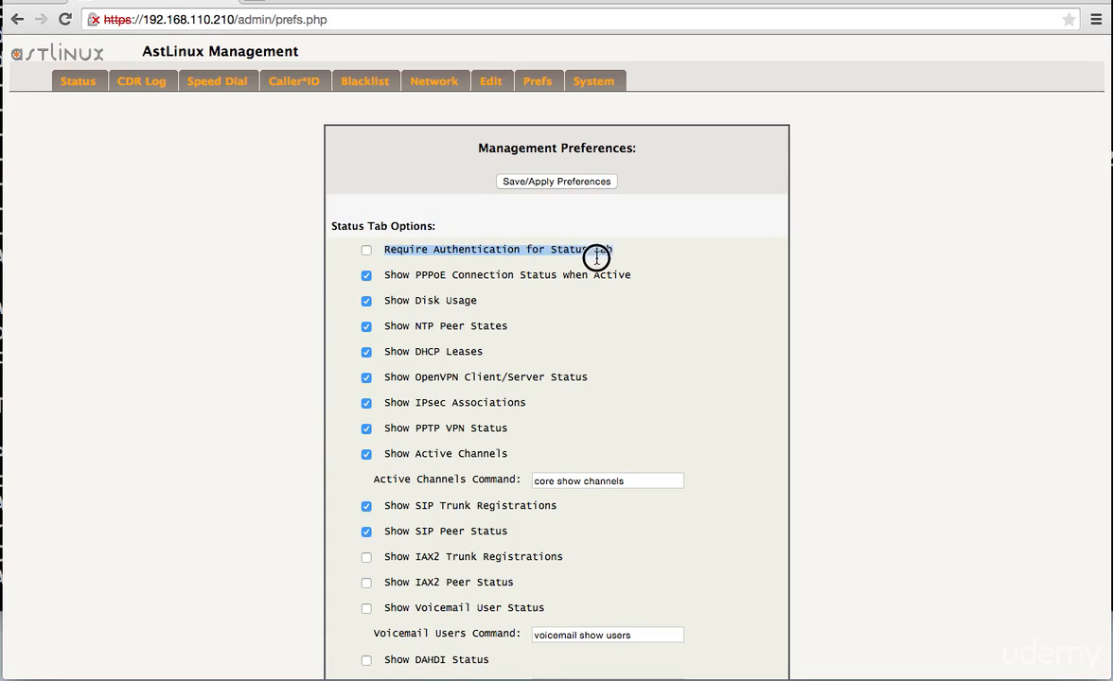
pyautogui.click(366, 251)
pyautogui.scroll(-4, 351, 308)
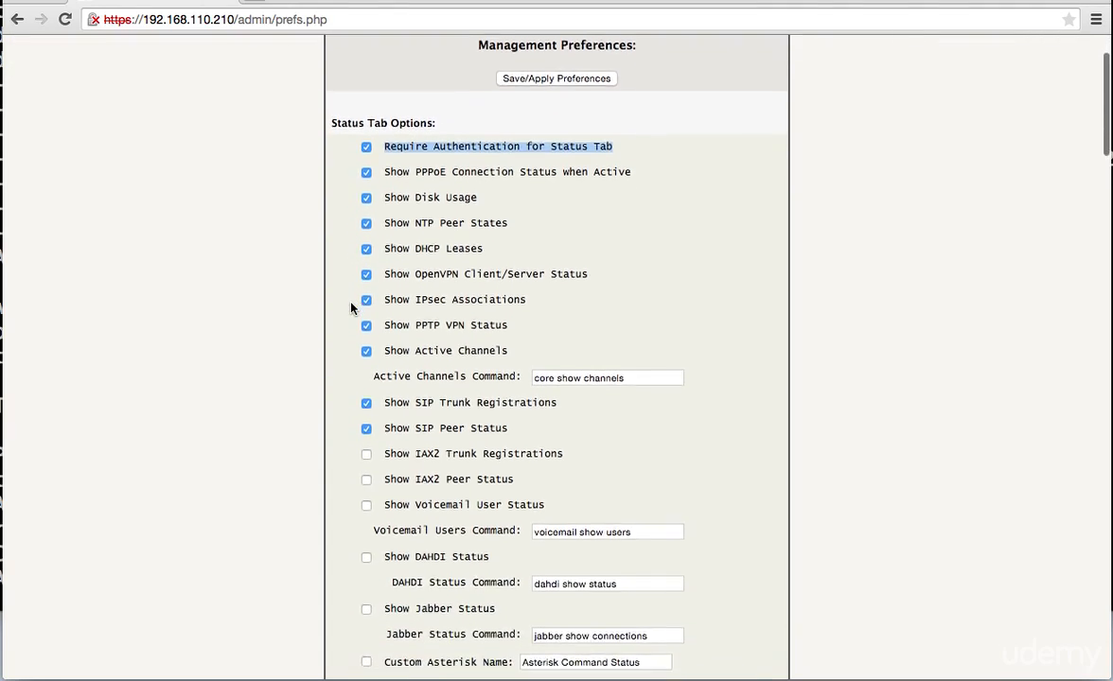
pyautogui.scroll(-5, 351, 307)
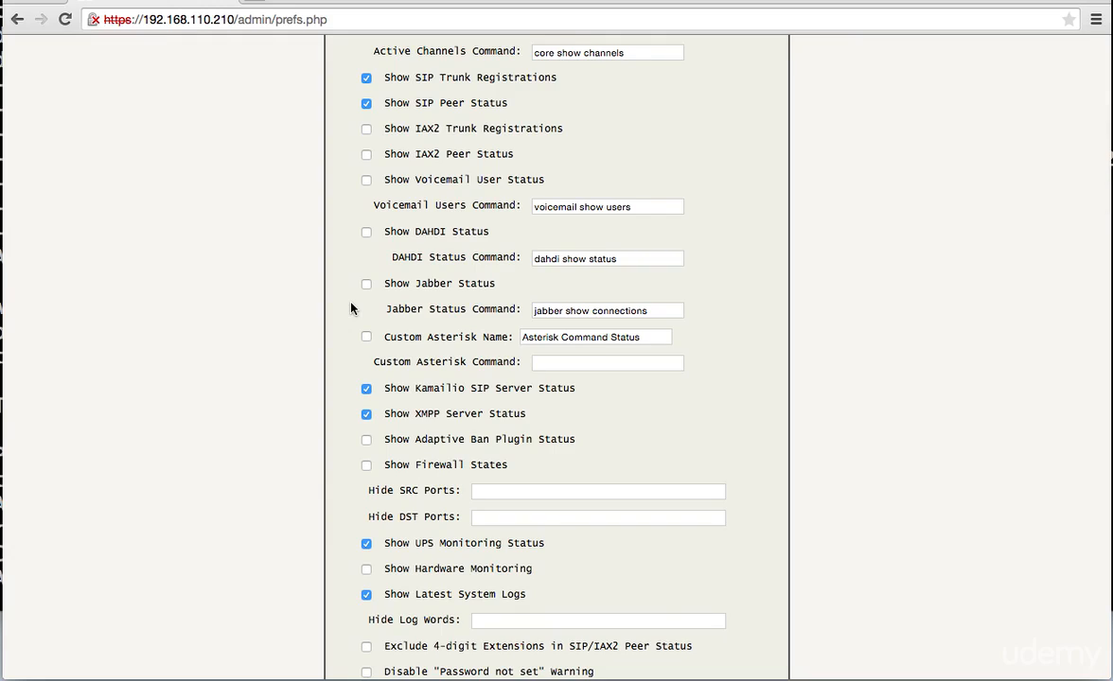
pyautogui.scroll(-3, 351, 308)
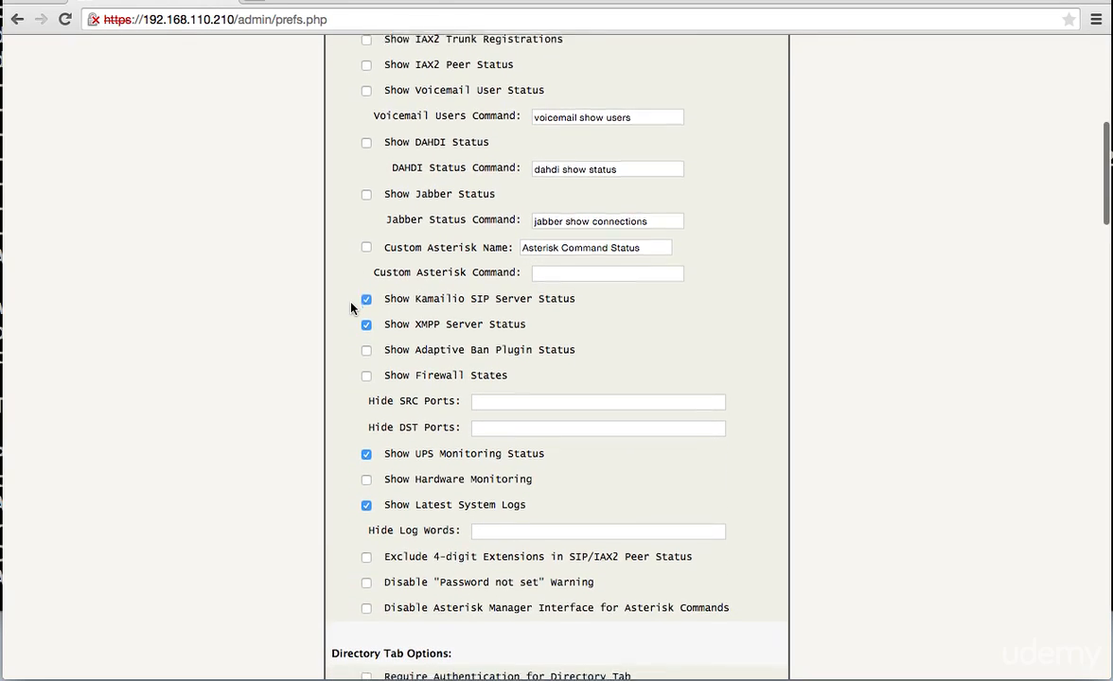
pyautogui.scroll(-3, 351, 308)
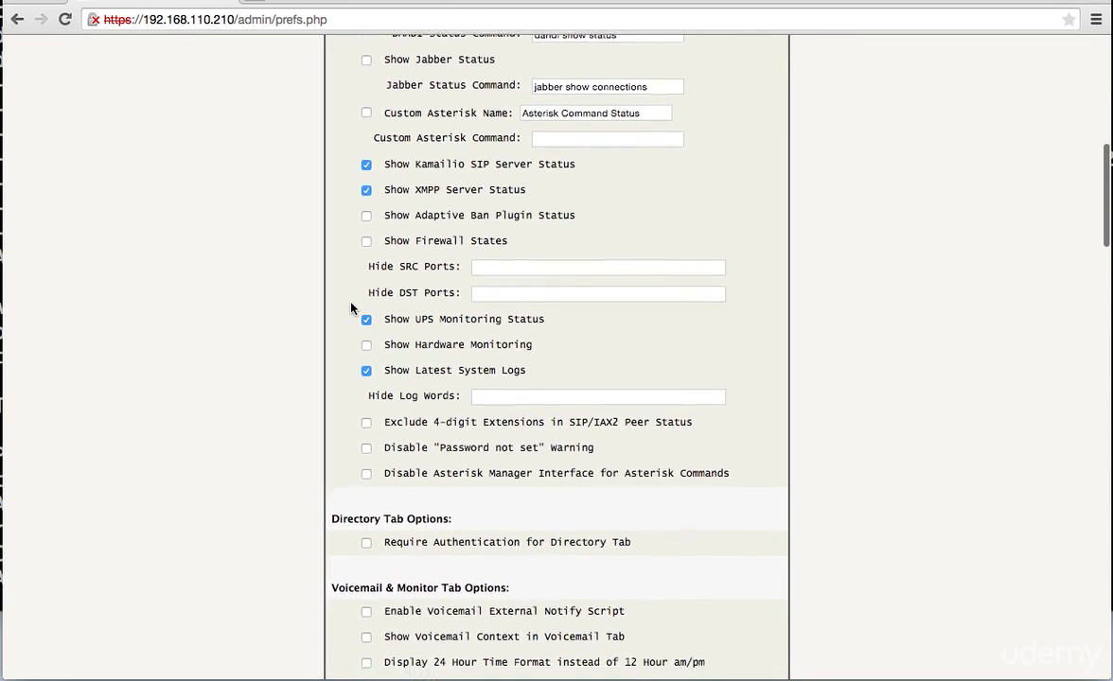
pyautogui.scroll(-3, 351, 308)
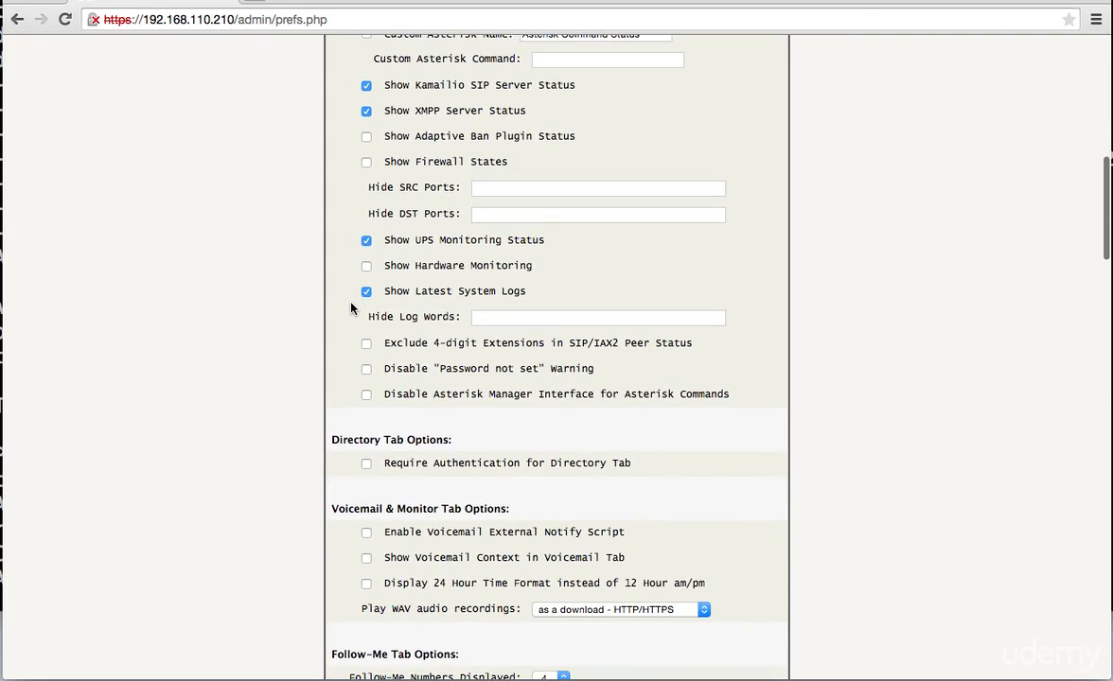
pyautogui.scroll(-3, 351, 307)
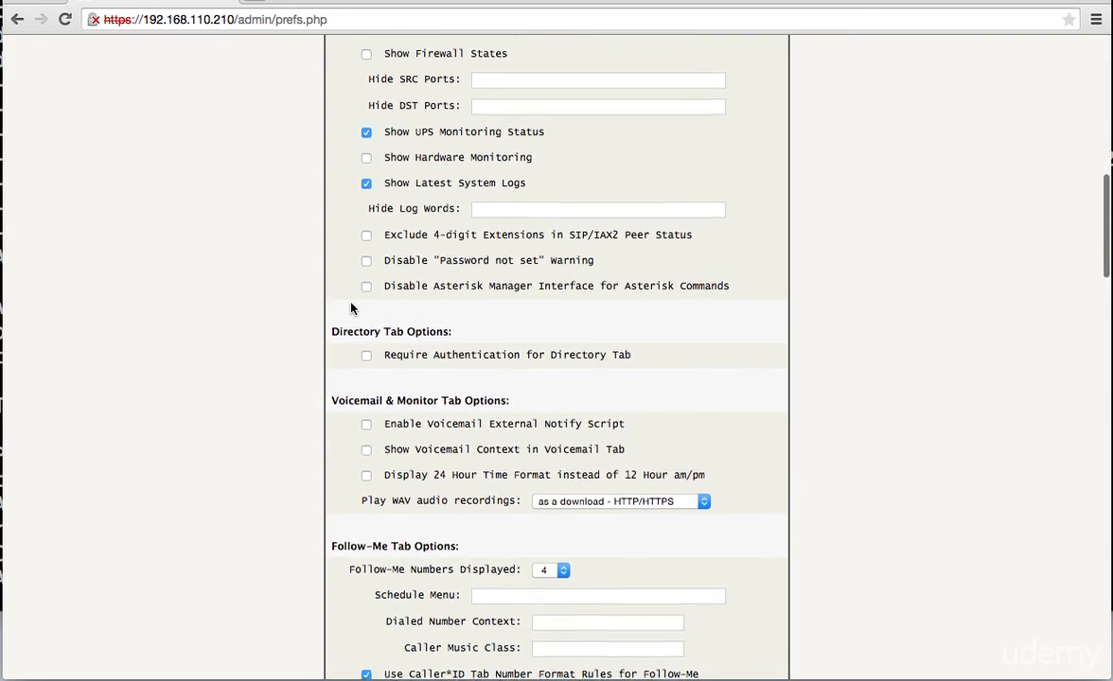
pyautogui.scroll(-2, 351, 308)
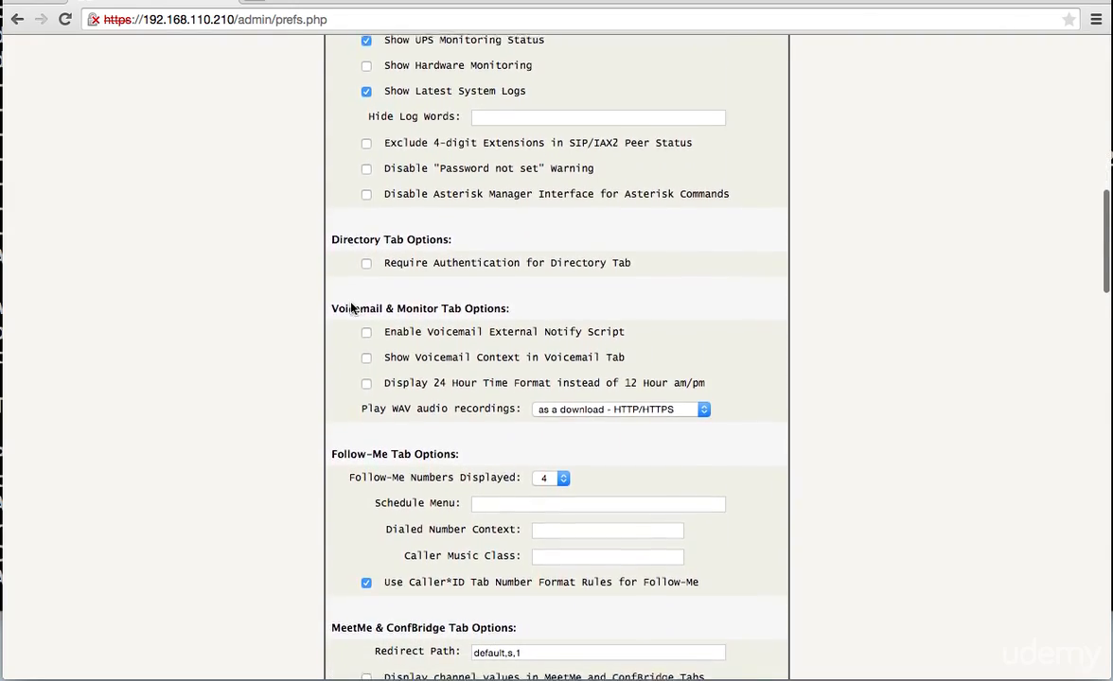
pyautogui.scroll(-3, 351, 308)
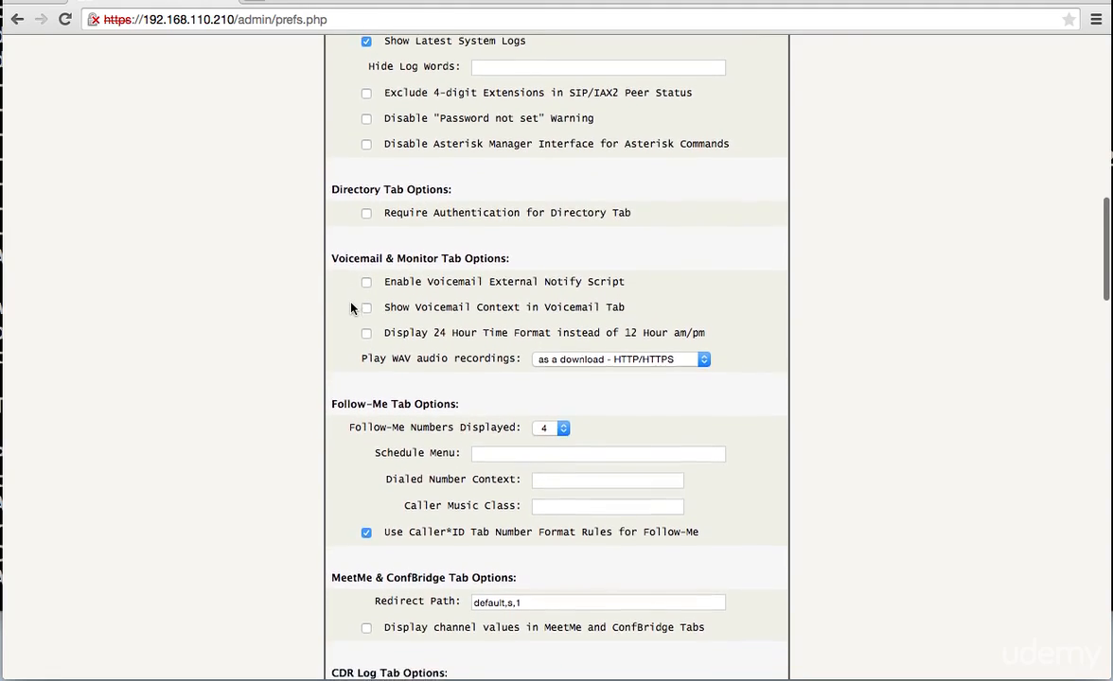
pyautogui.scroll(-2, 351, 308)
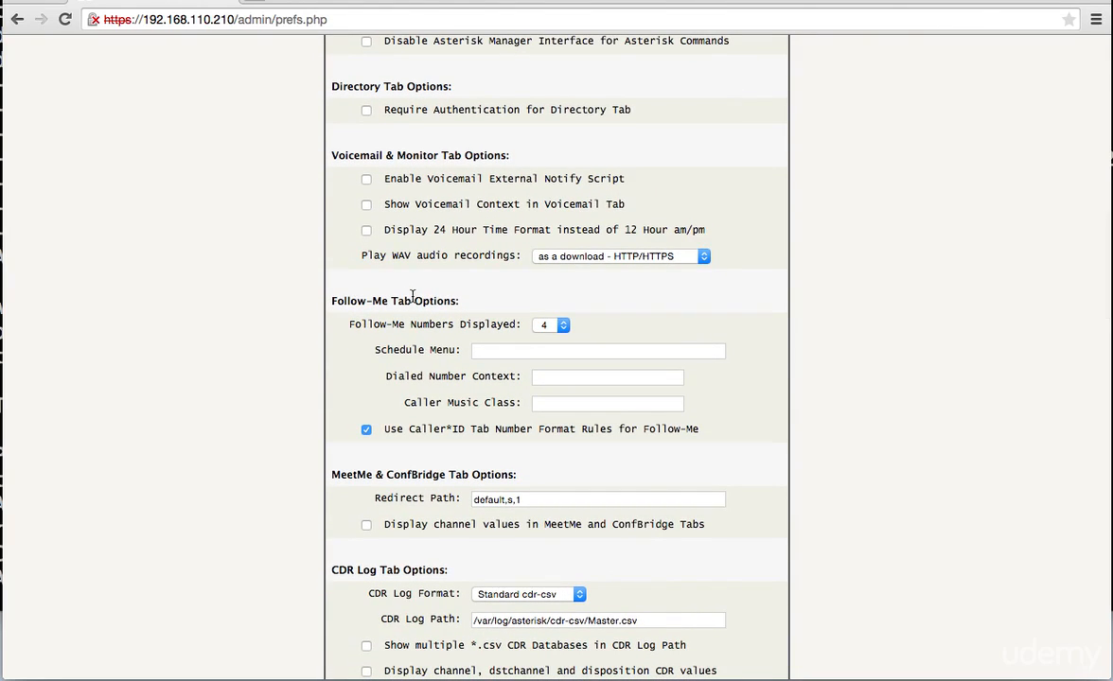
# - Set Follow-Me Numbers Displayed to 3
pyautogui.click(562, 325)
pyautogui.click(556, 312)
pyautogui.click(610, 376)
pyautogui.click(560, 327)
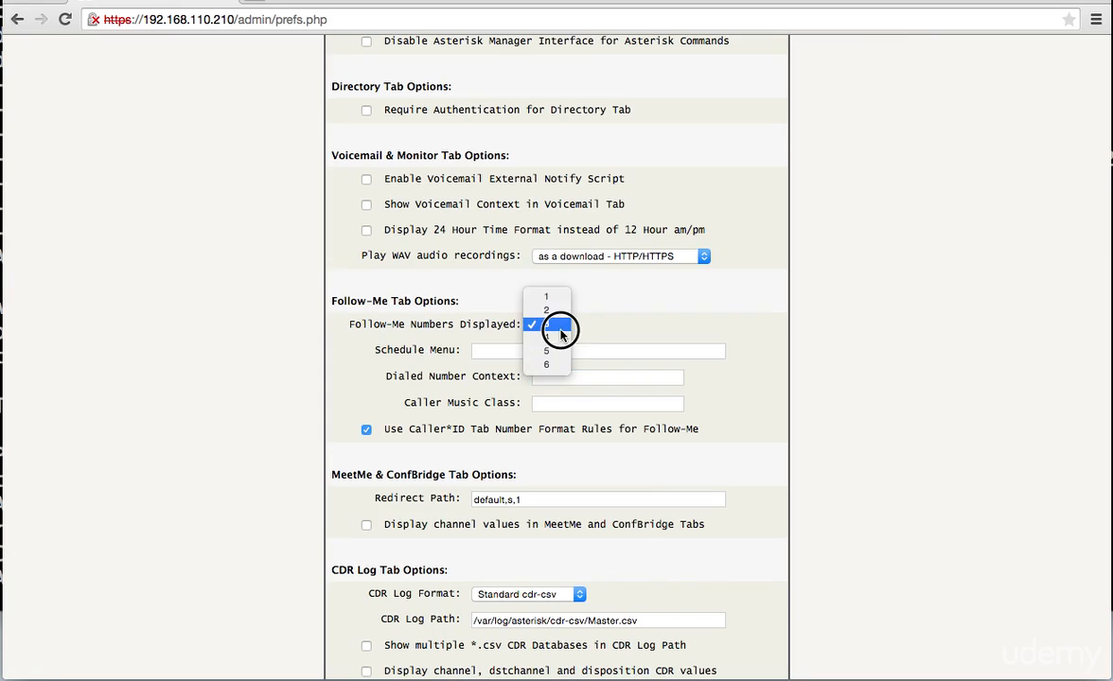
pyautogui.click(585, 373)
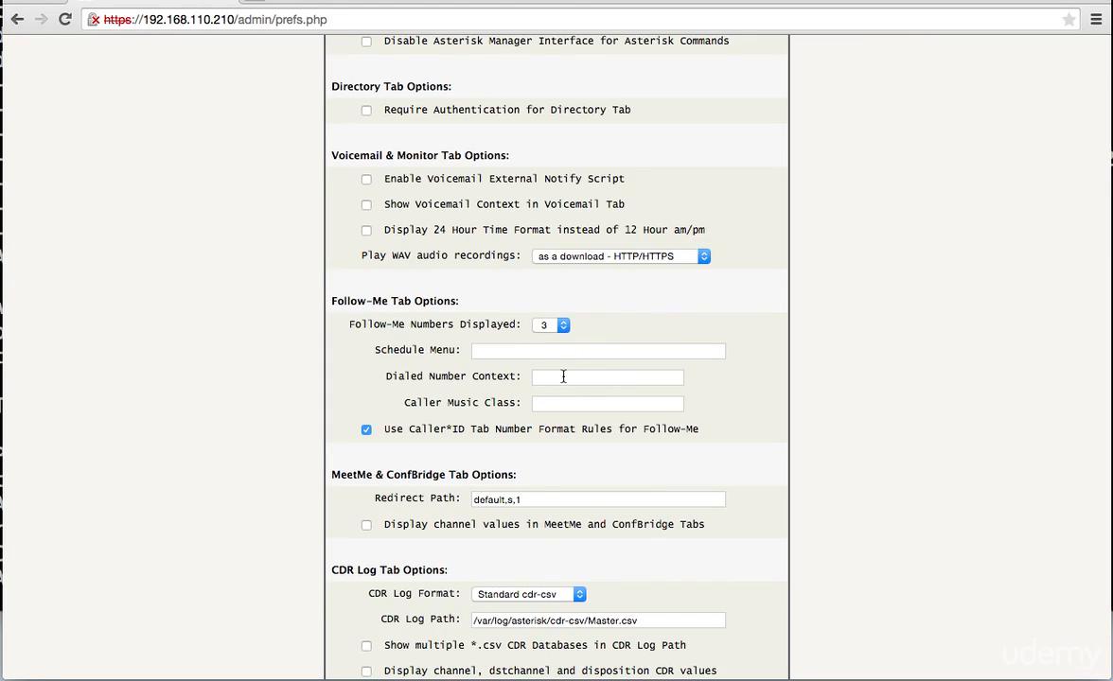
# - Set Dialed Number Context to outbound-follow-me and Caller Music Class to default
pyautogui.click(562, 377)
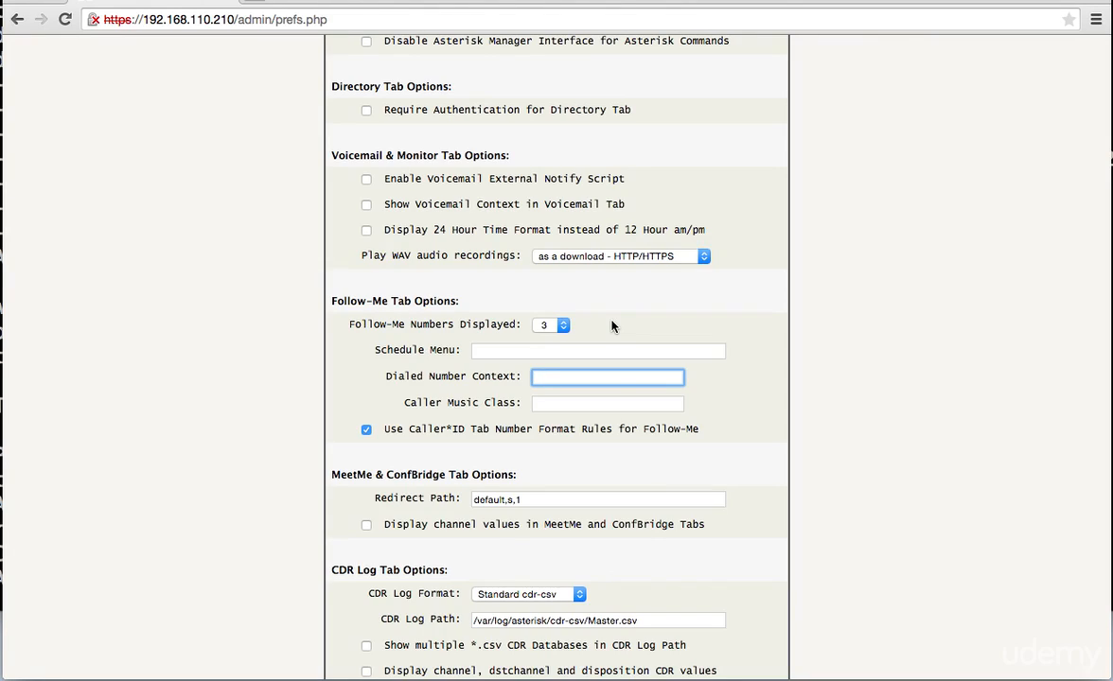
pyautogui.write('outbound-follow-me')
pyautogui.click(573, 403)
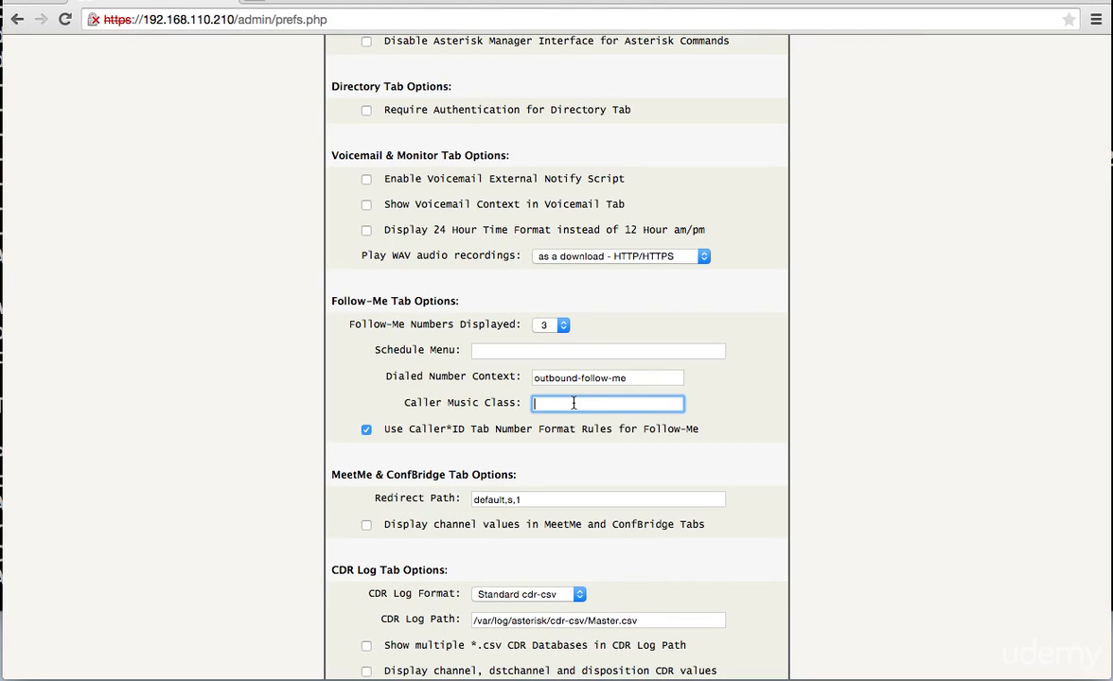
pyautogui.write('default')
pyautogui.scroll(-3, 304, 430)
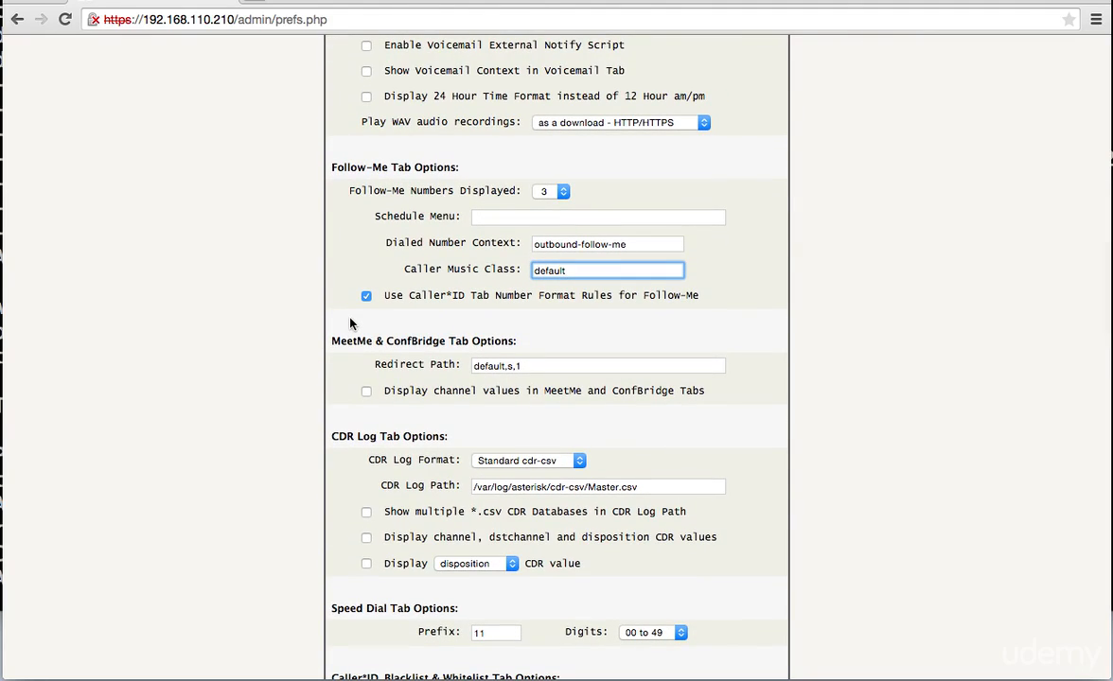
pyautogui.scroll(-1, 336, 342)
pyautogui.scroll(-3, 339, 345)
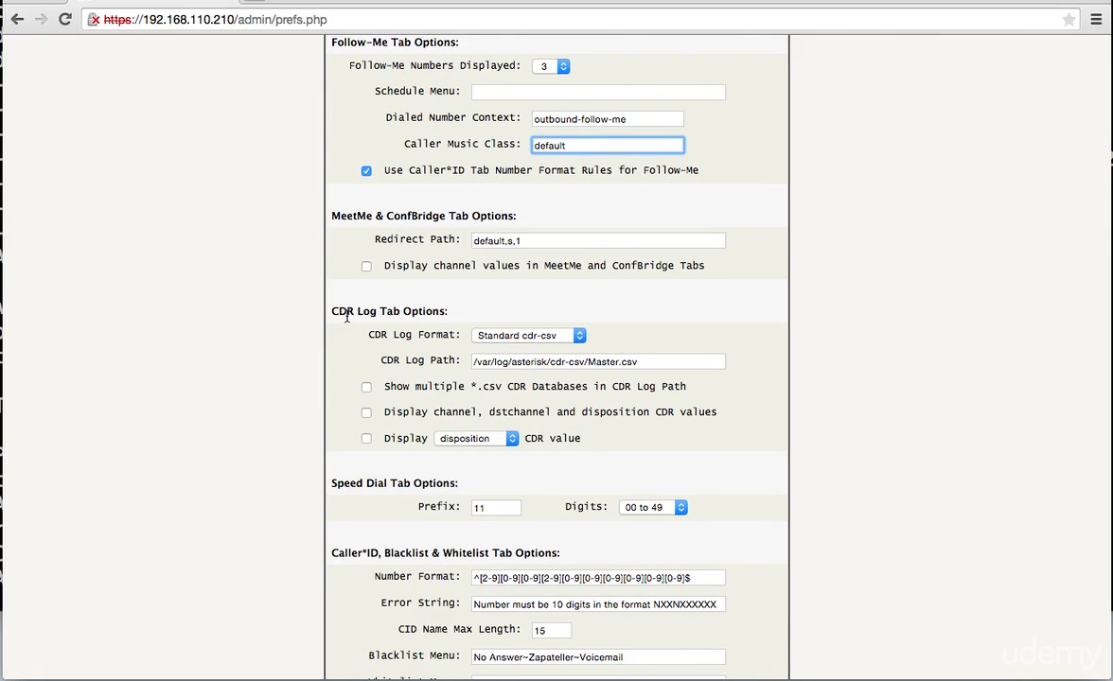
pyautogui.scroll(-4, 346, 318)
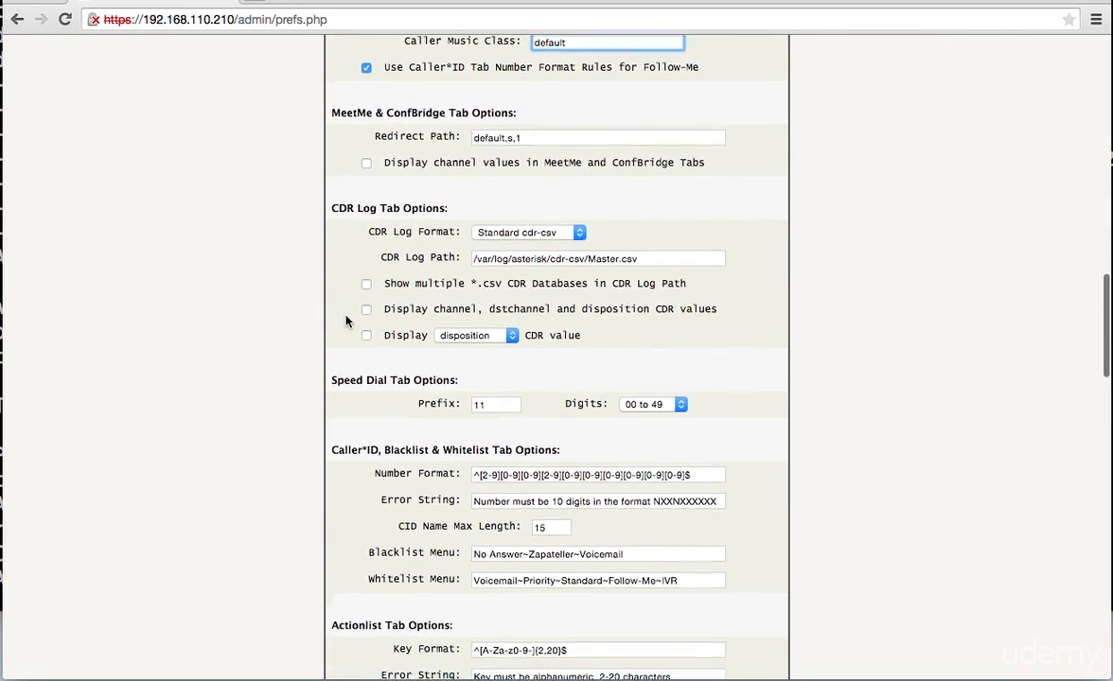
pyautogui.scroll(-8, 330, 394)
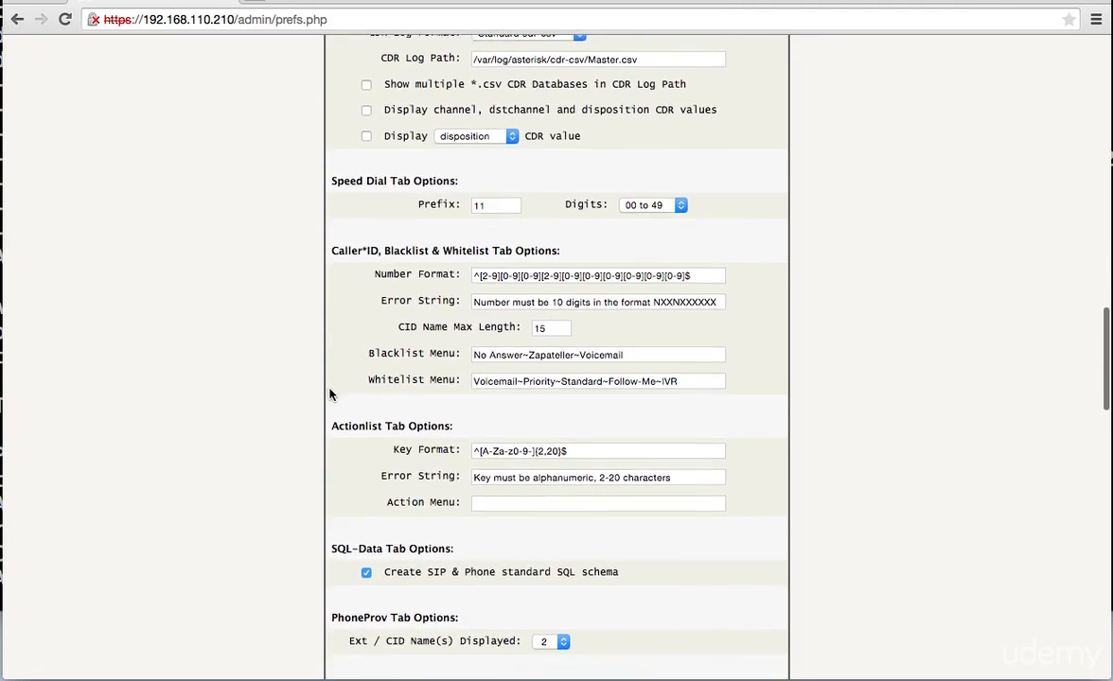
pyautogui.scroll(-10, 330, 394)
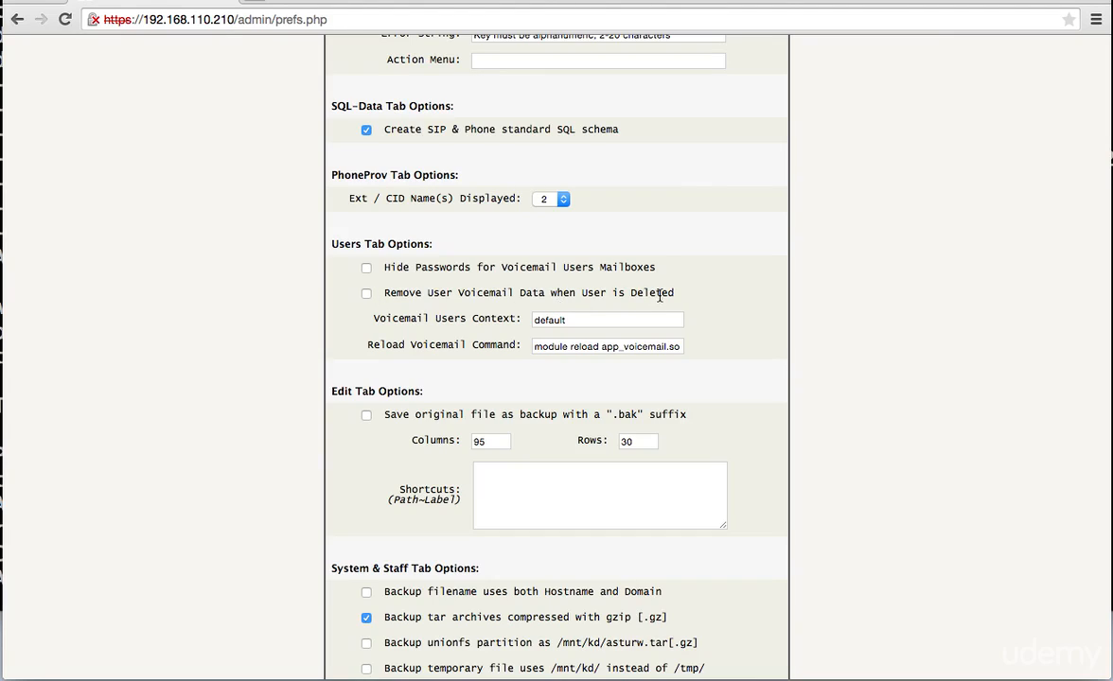
pyautogui.moveTo(671, 292); pyautogui.dragTo(385, 293)
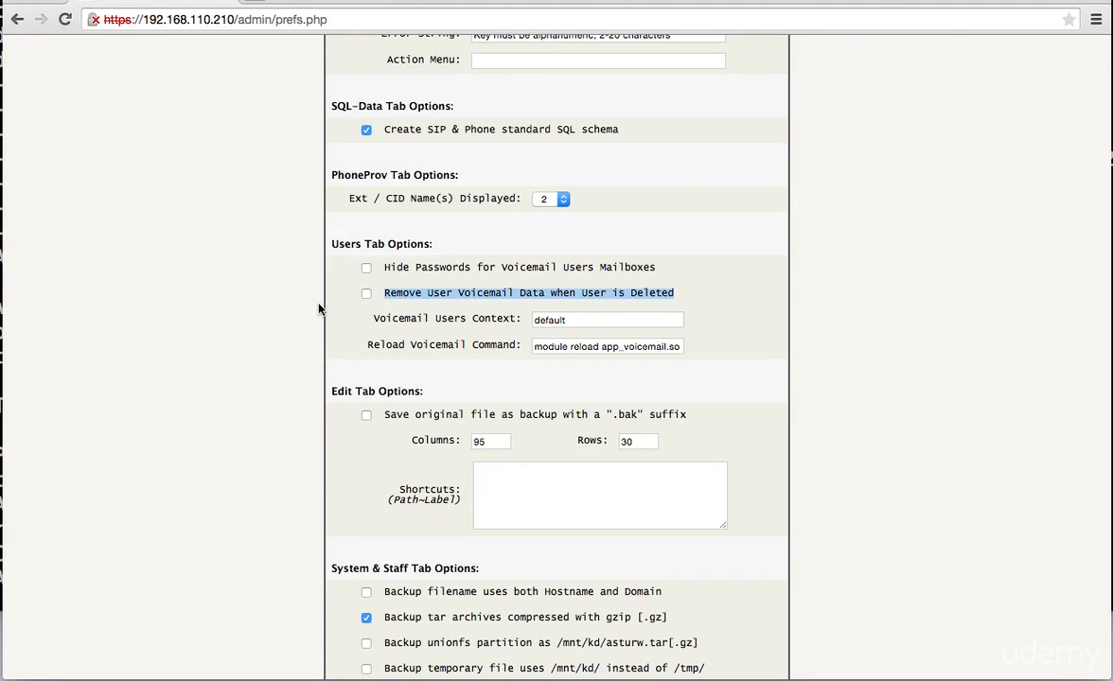
pyautogui.scroll(-2, 319, 307)
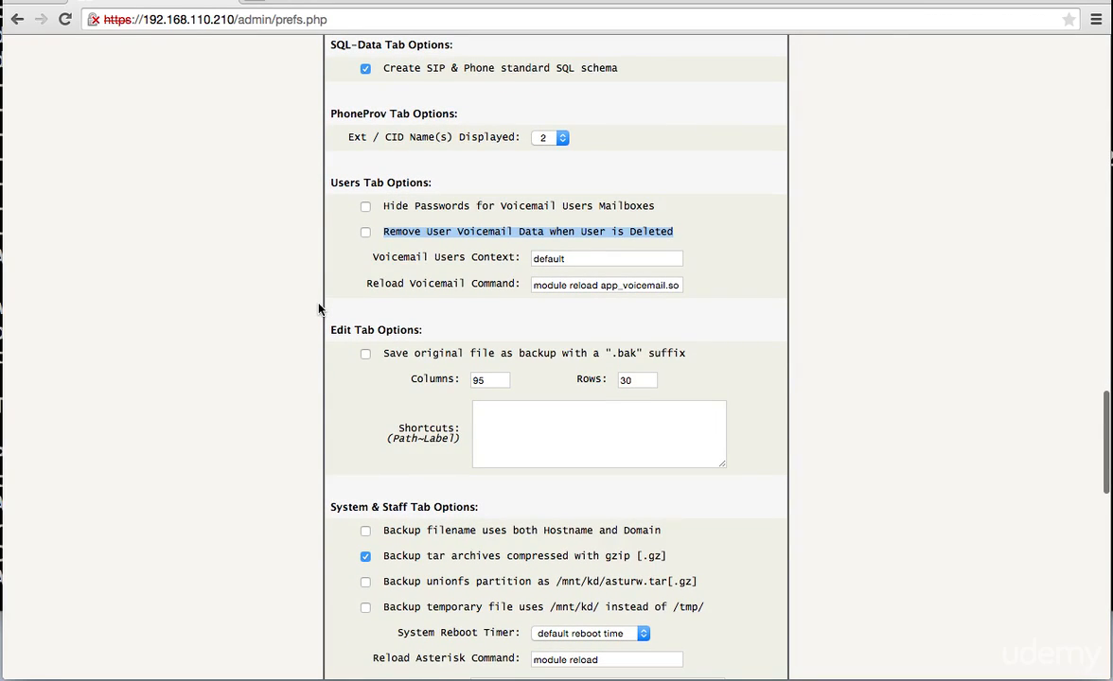
pyautogui.scroll(-1, 320, 308)
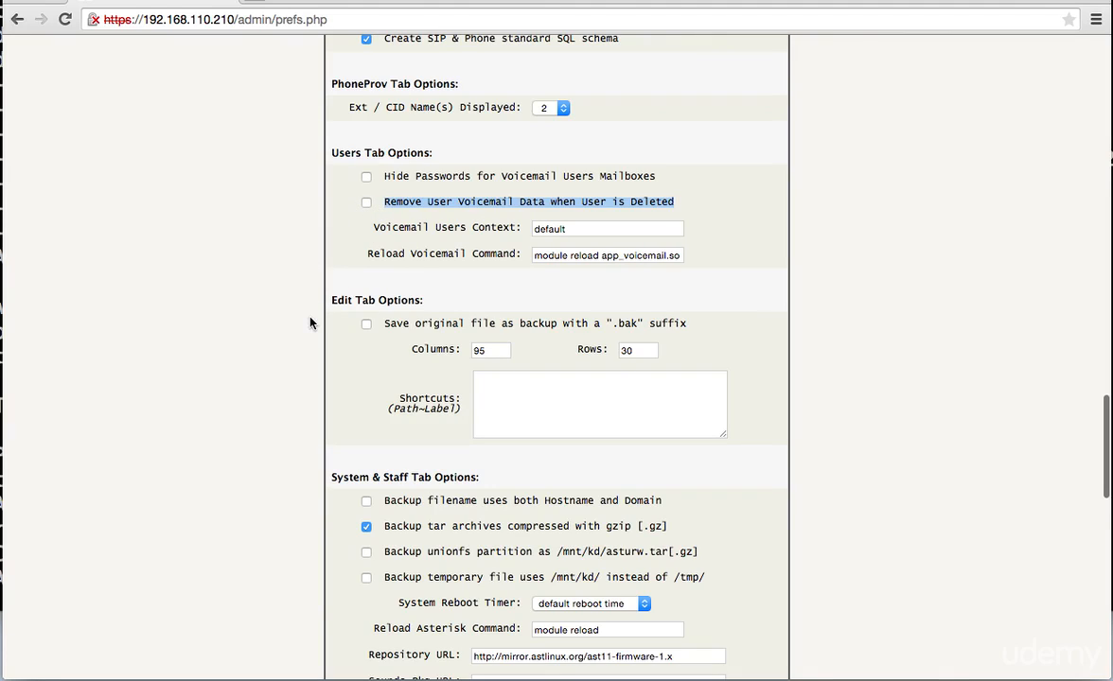
pyautogui.scroll(-2, 310, 323)
pyautogui.scroll(-5, 311, 322)
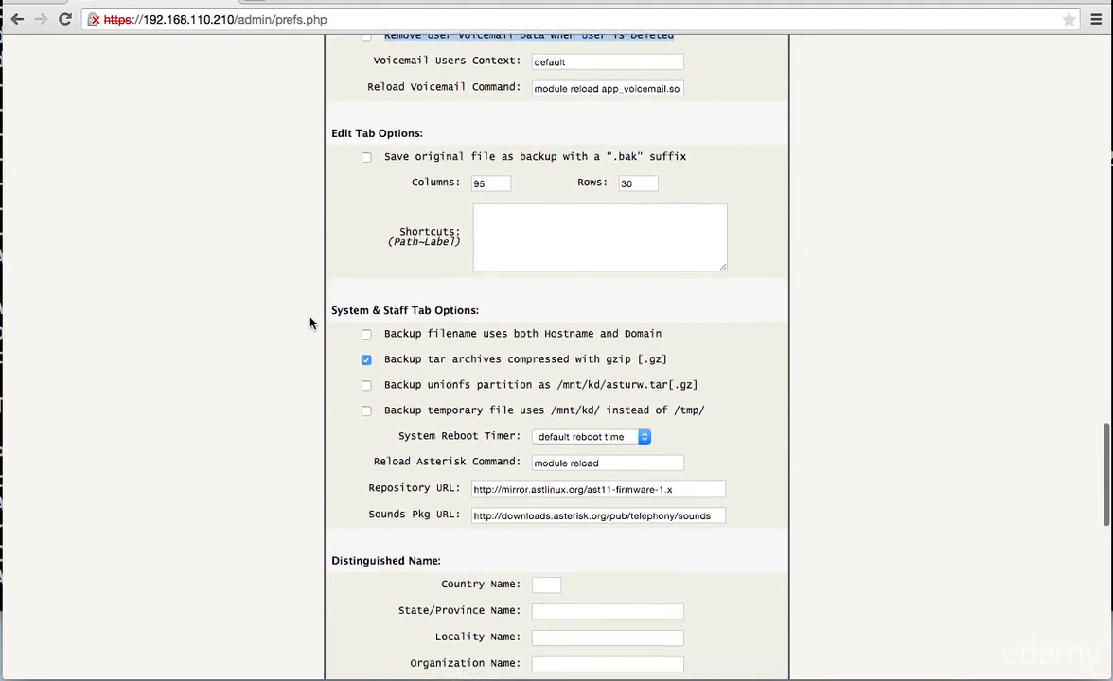
pyautogui.scroll(-7, 310, 322)
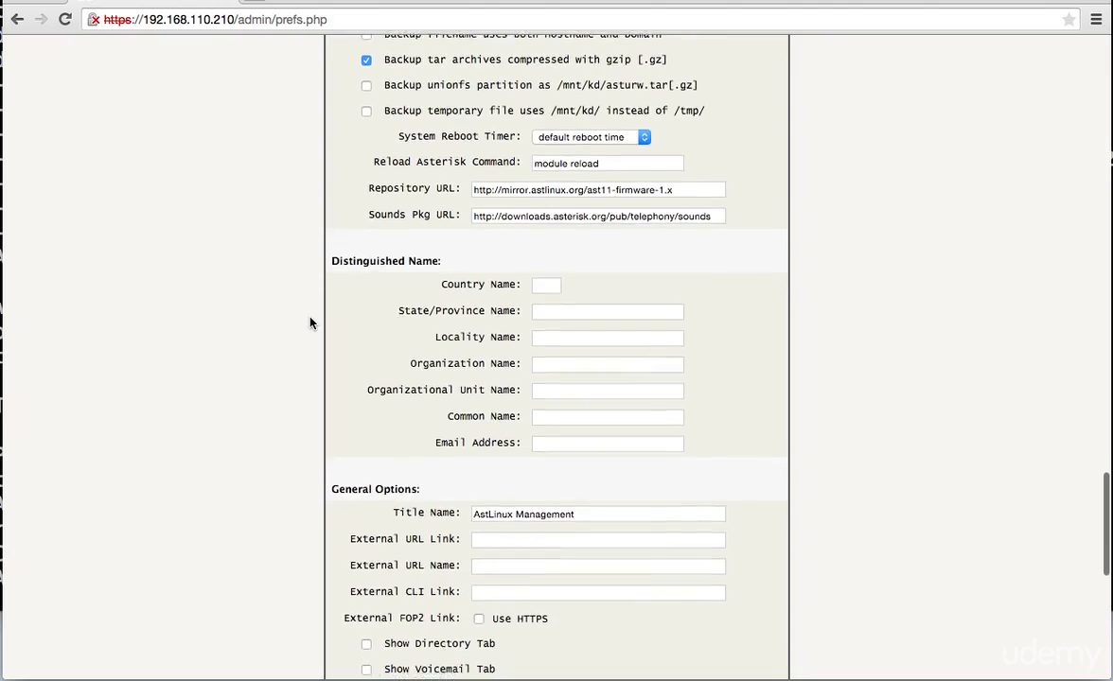
pyautogui.scroll(-5, 311, 323)
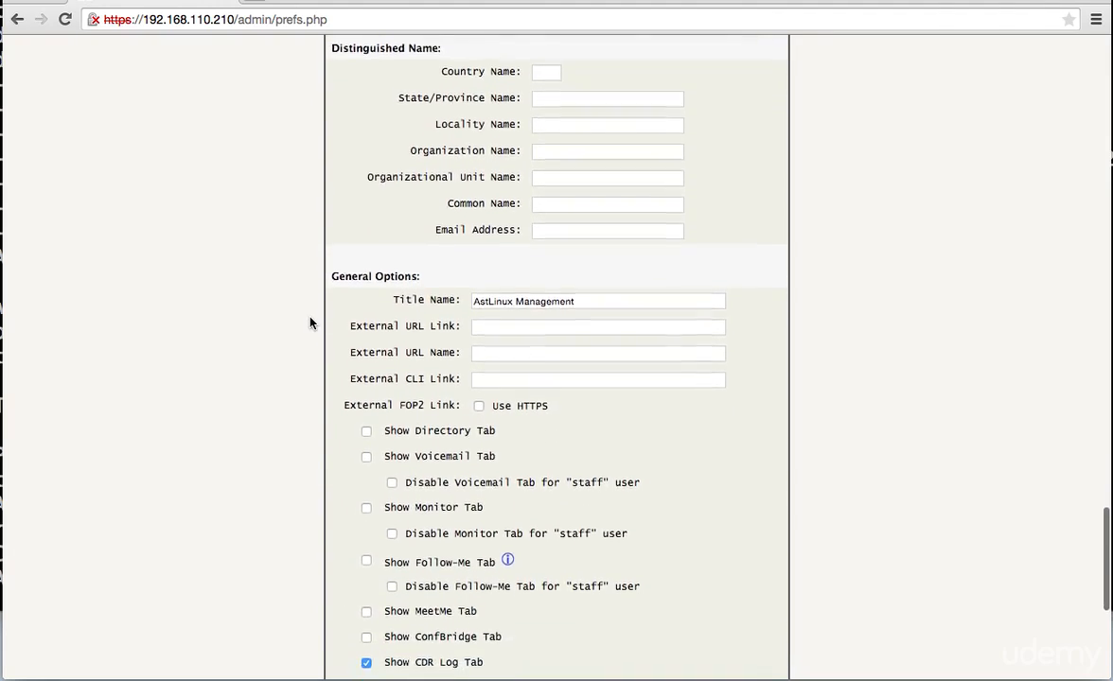
# - Tick Show Voicemail Tab, Show Monitor Tab and Show Follow-Me Tab under General Options
pyautogui.scroll(-3, 310, 323)
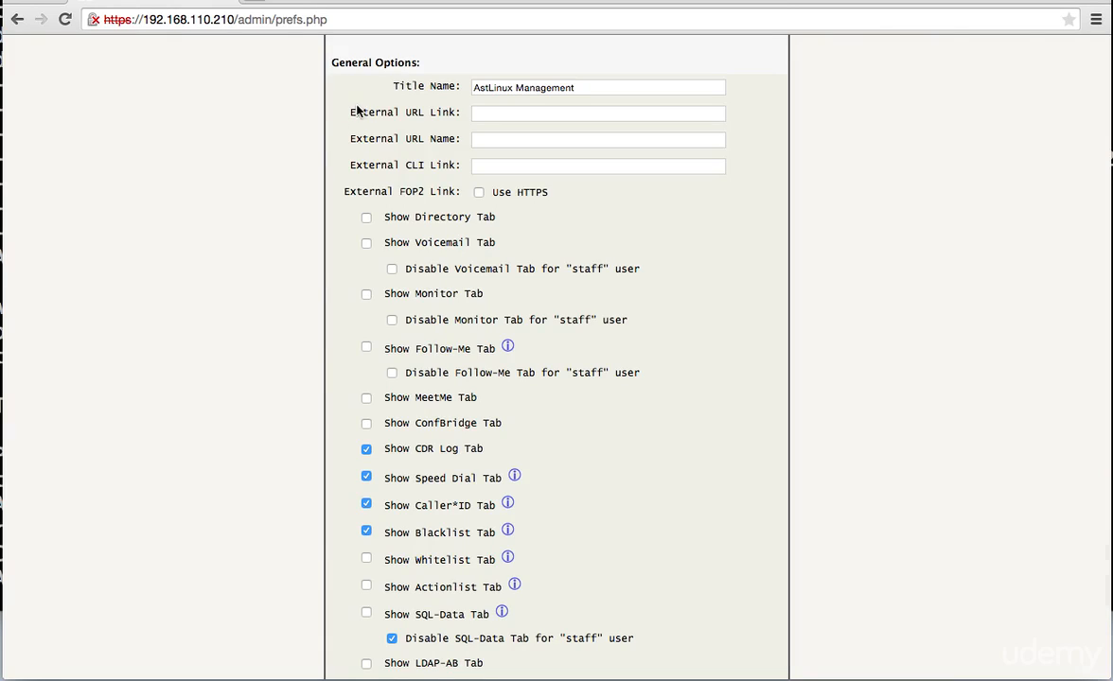
pyautogui.click(367, 245)
pyautogui.moveTo(495, 244); pyautogui.dragTo(365, 243)
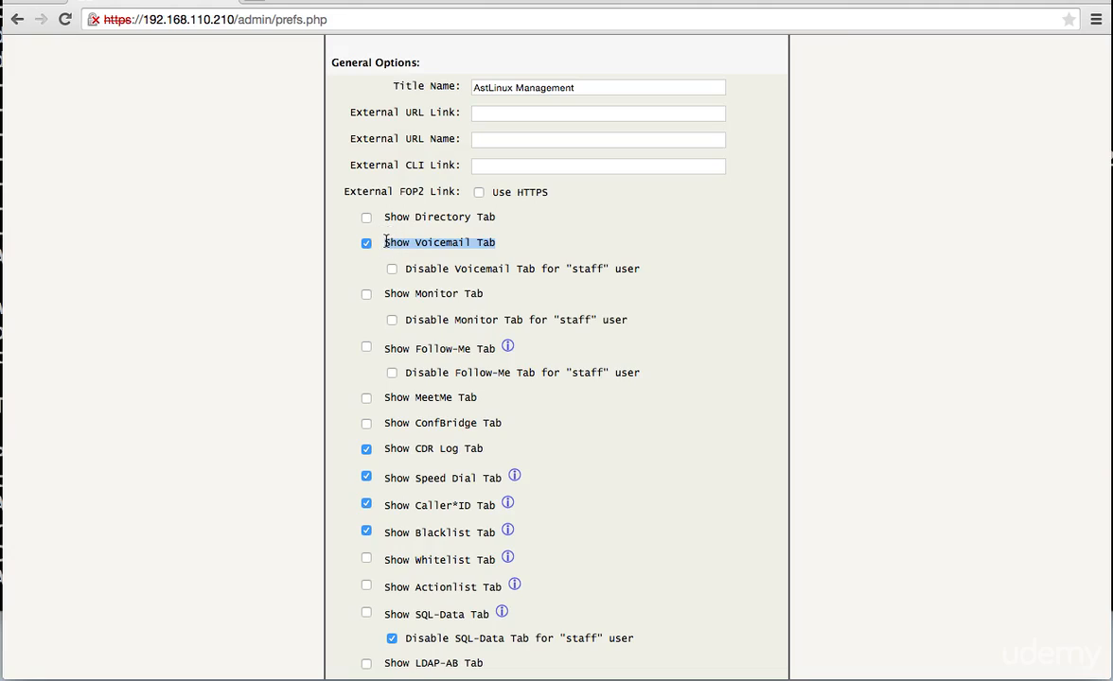
pyautogui.moveTo(522, 295); pyautogui.dragTo(383, 294)
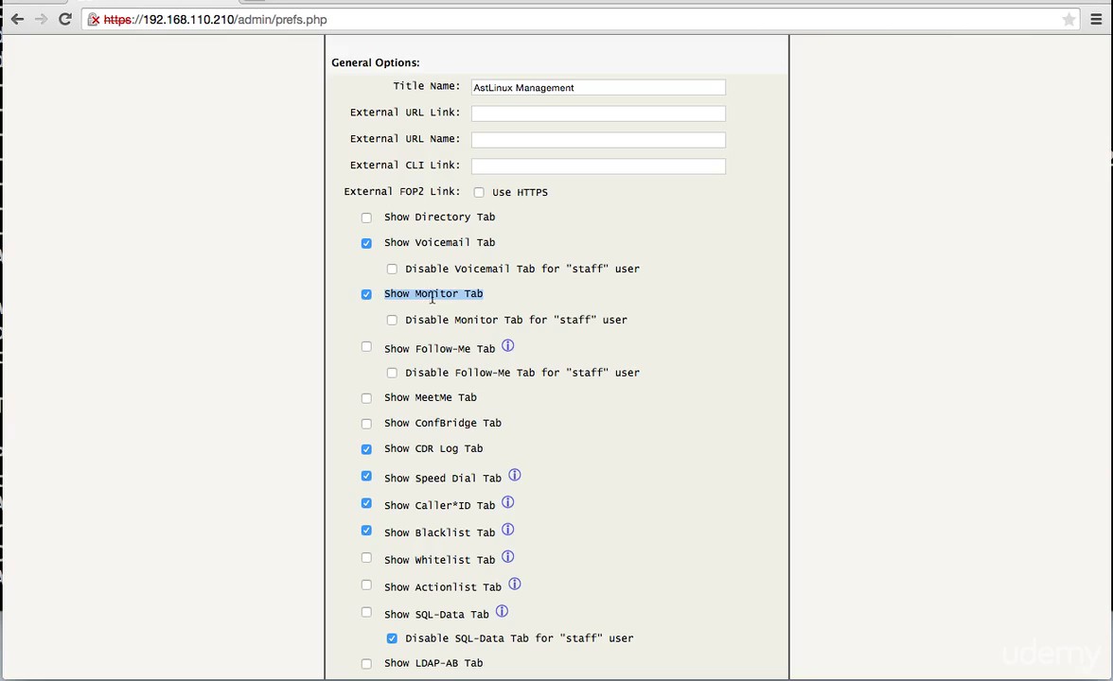
pyautogui.click(494, 299)
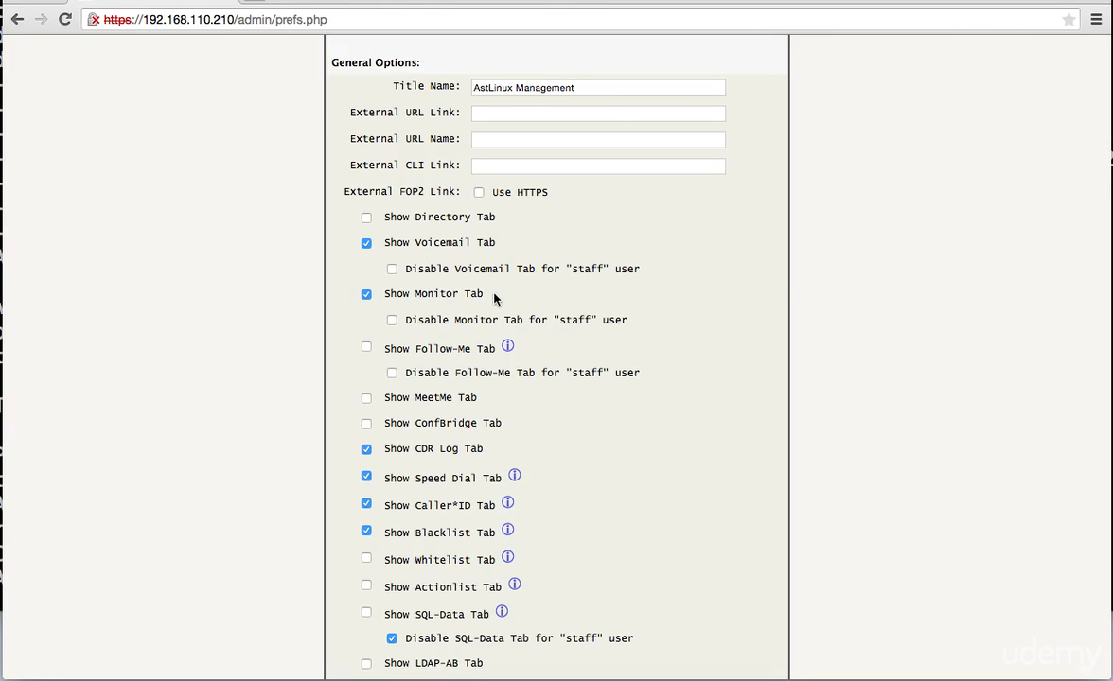
pyautogui.scroll(-2, 494, 299)
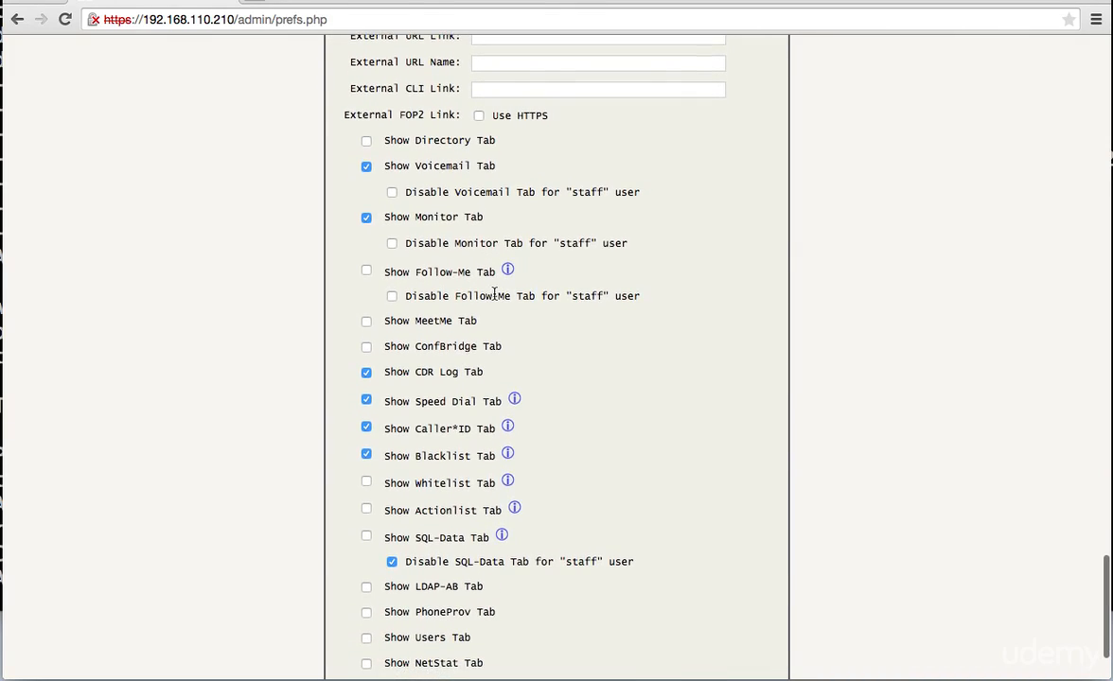
pyautogui.click(367, 274)
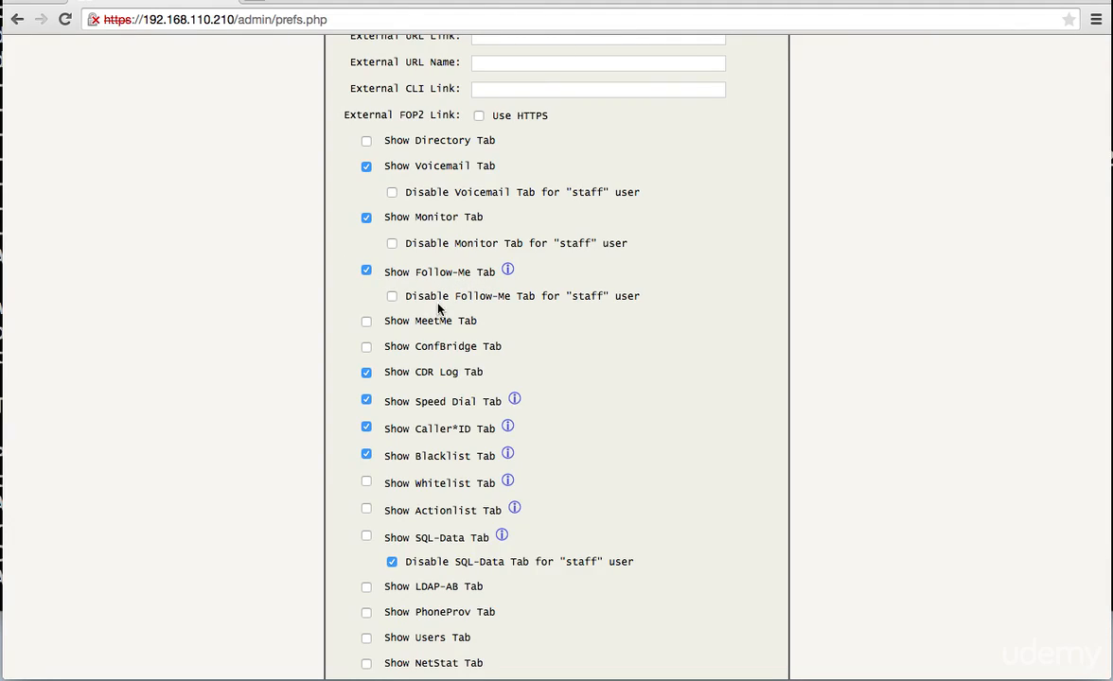
pyautogui.scroll(-2, 465, 350)
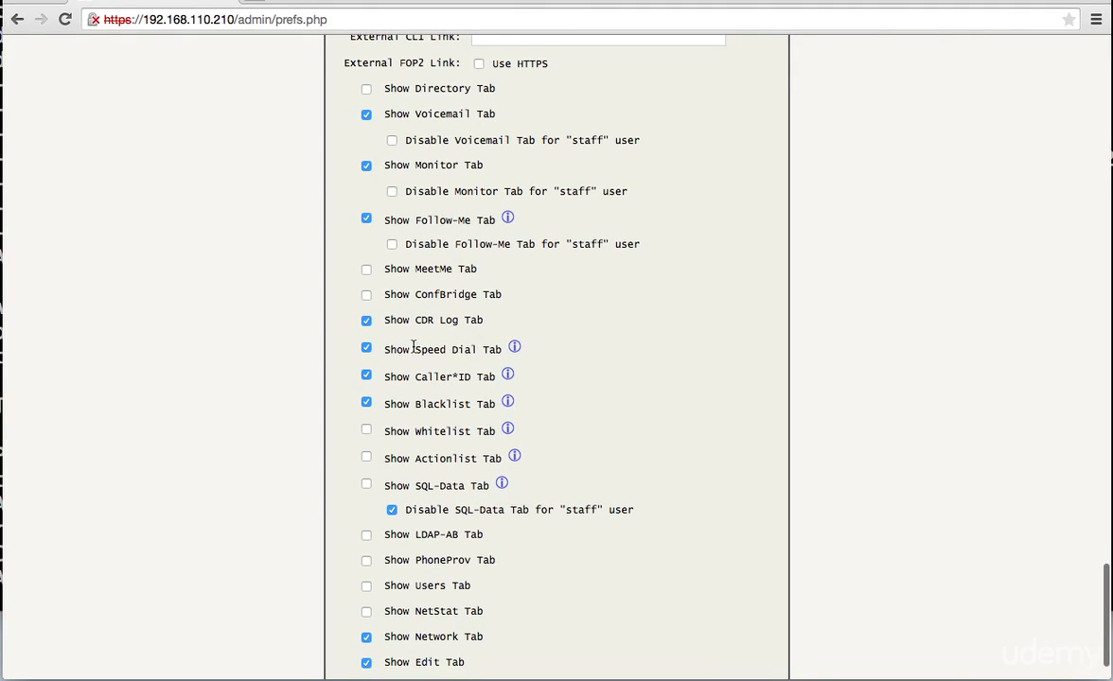
# - Untick the Speed Dial, Caller*ID and Blacklist tab options and tick Show Users Tab
pyautogui.click(366, 349)
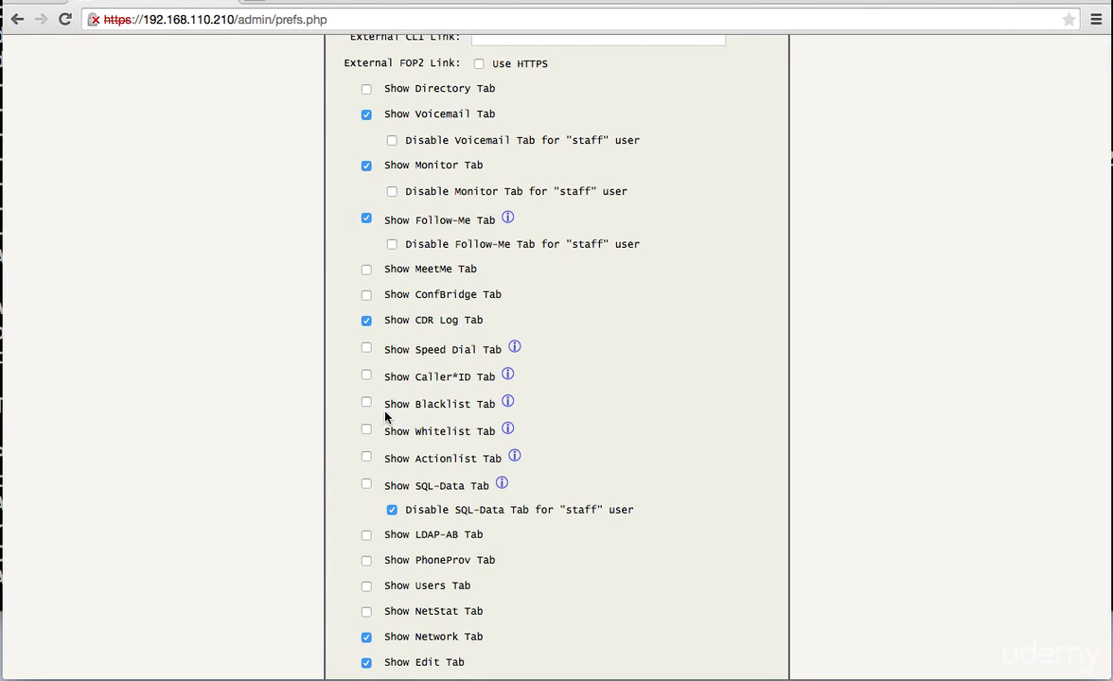
pyautogui.scroll(-2, 369, 412)
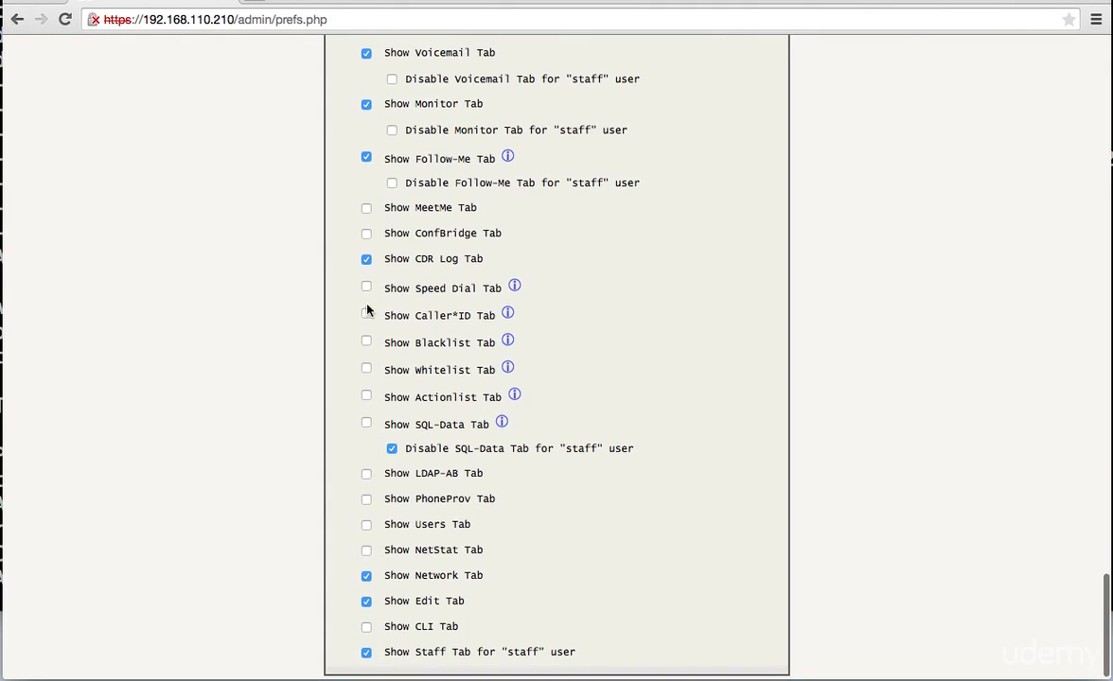
pyautogui.scroll(-1, 348, 383)
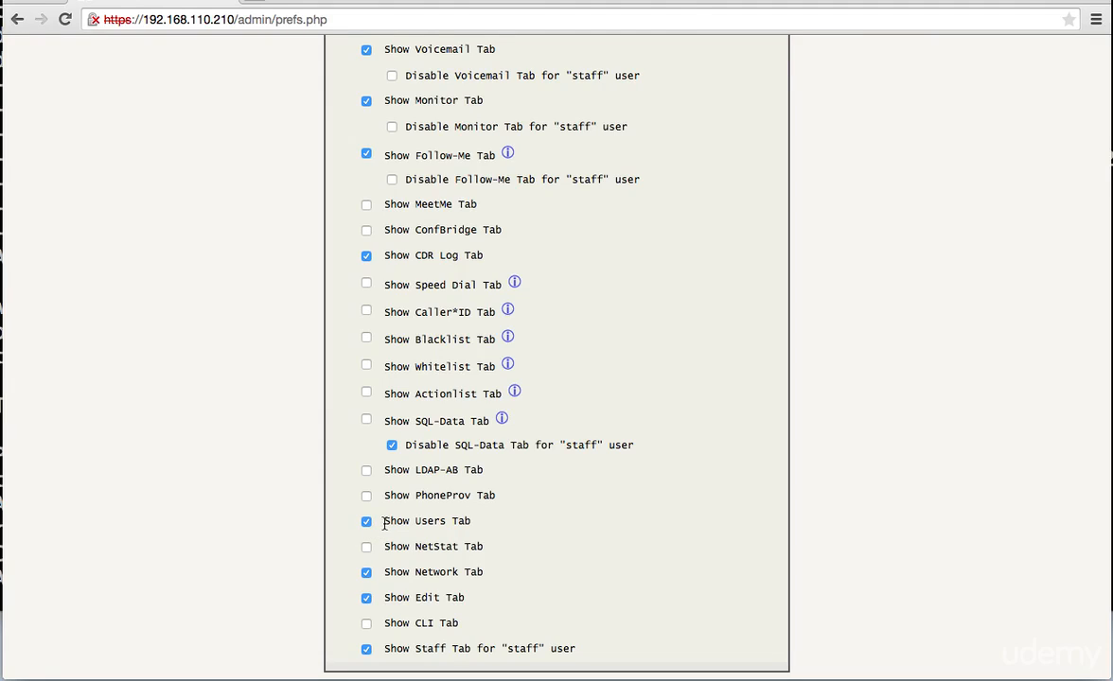
pyautogui.moveTo(383, 521); pyautogui.dragTo(472, 520)
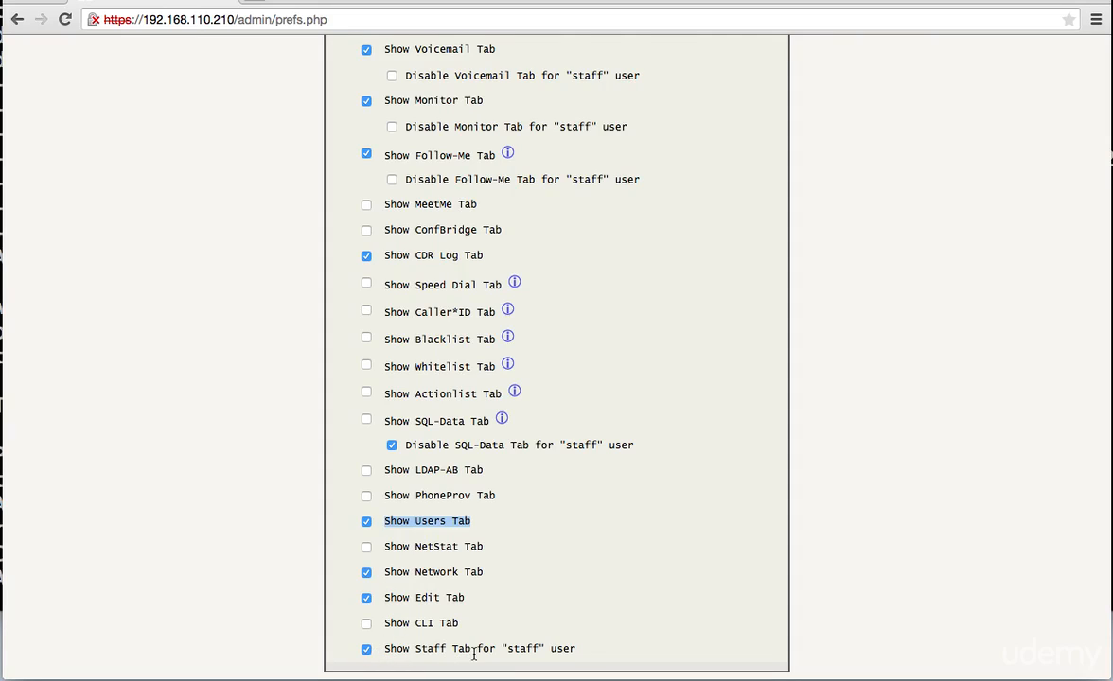
pyautogui.scroll(-1, 493, 577)
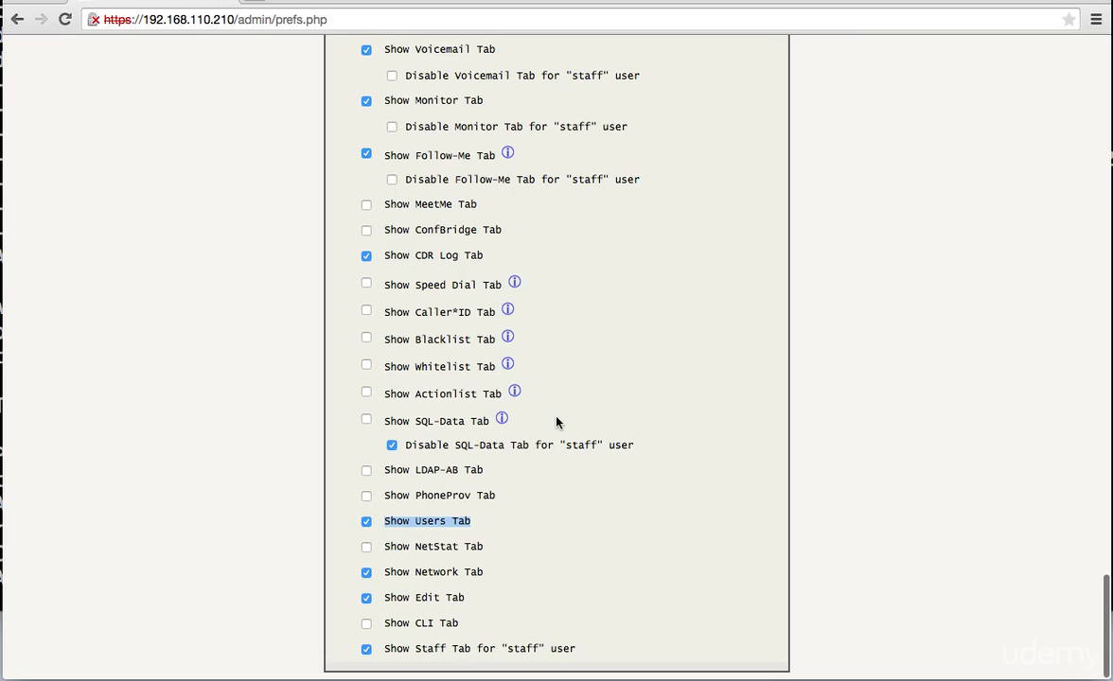
pyautogui.scroll(15, 556, 421)
# - Save/Apply Preferences, then scroll through the page to verify the new tab settings
pyautogui.scroll(5, 556, 417)
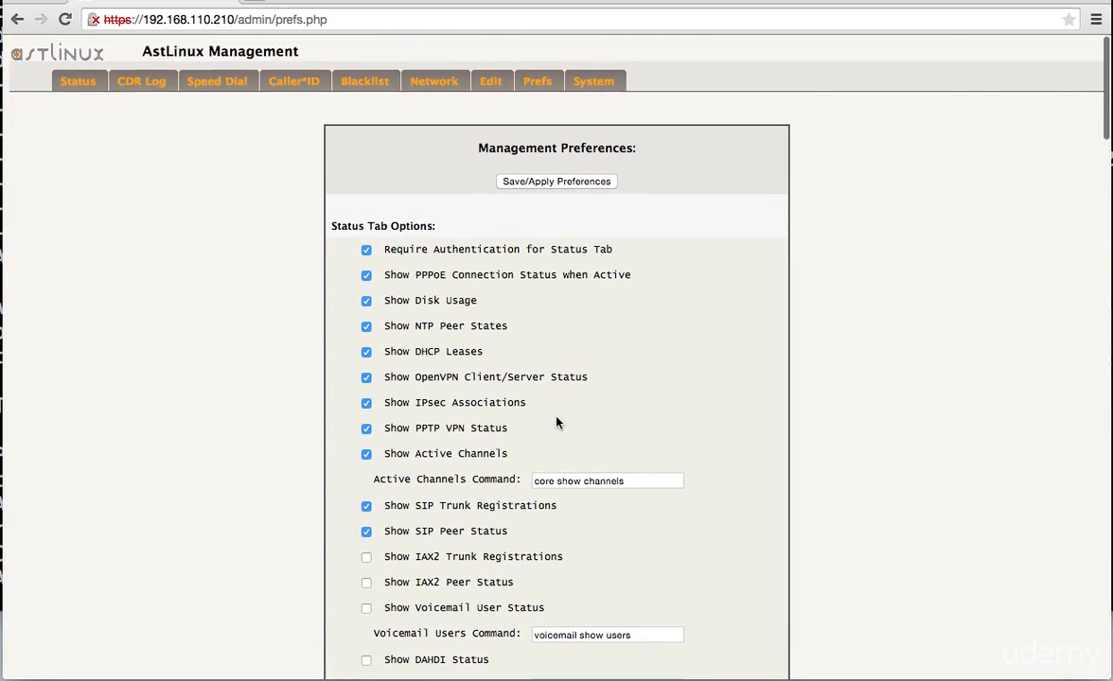
pyautogui.click(535, 184)
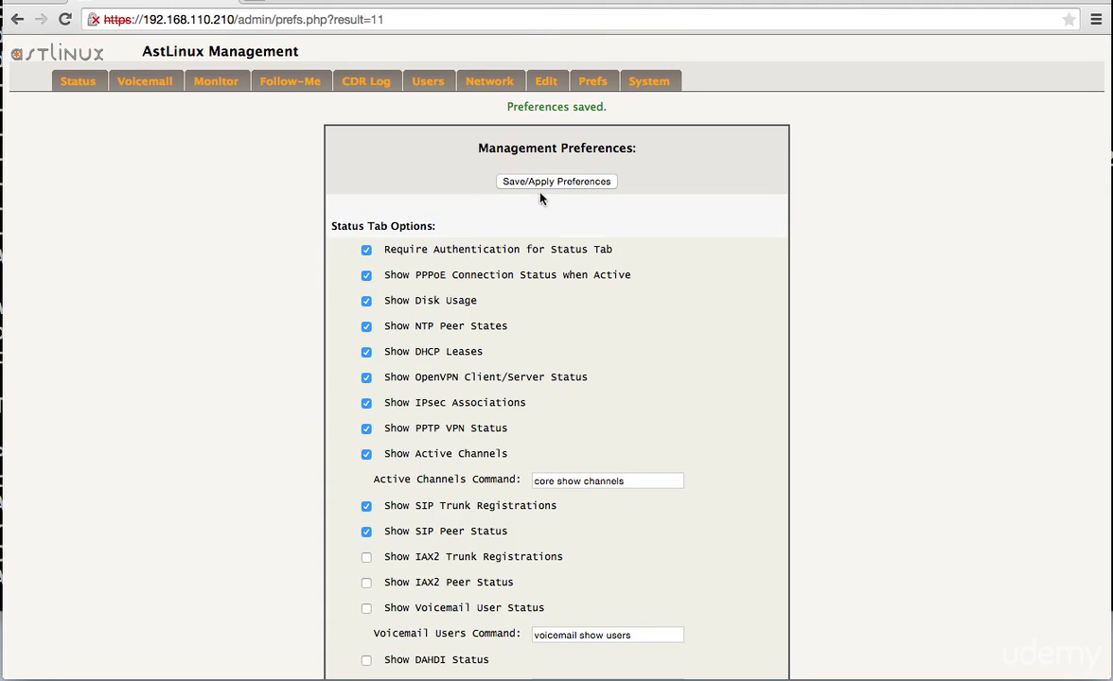
pyautogui.scroll(-10, 621, 310)
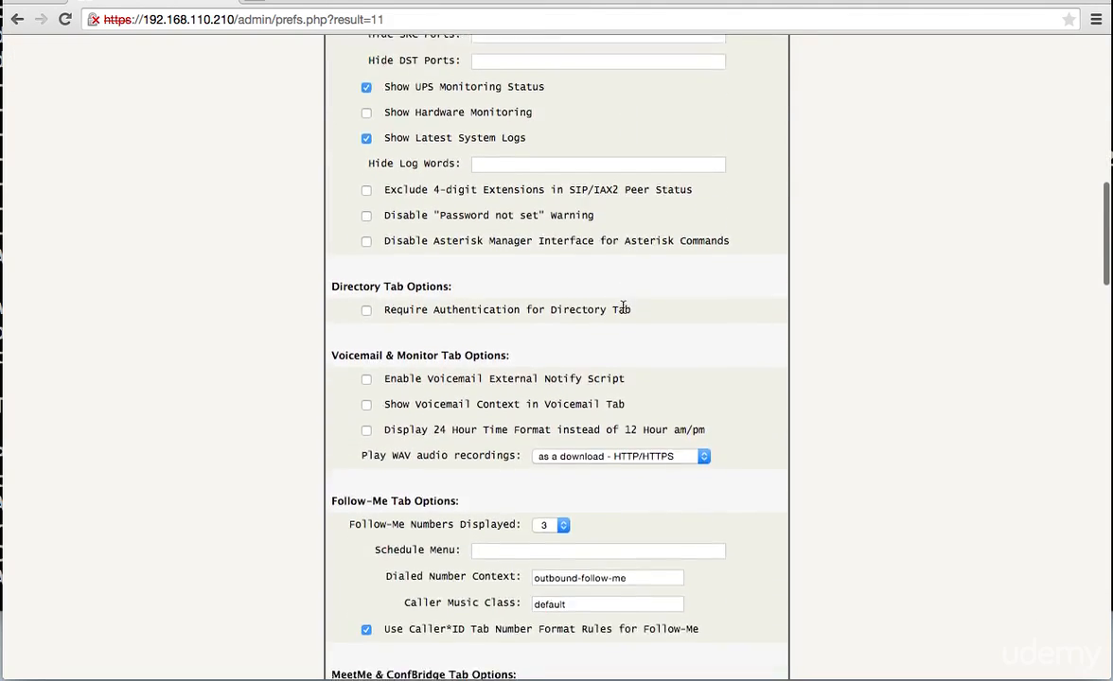
pyautogui.scroll(-8, 623, 307)
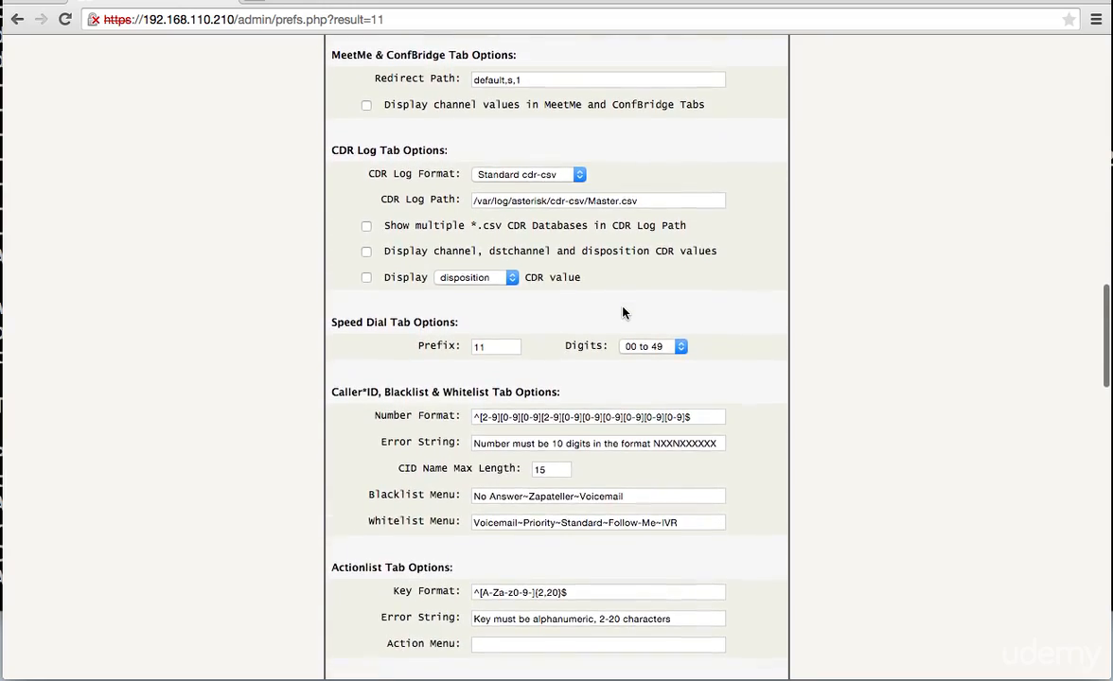
pyautogui.scroll(-9, 623, 313)
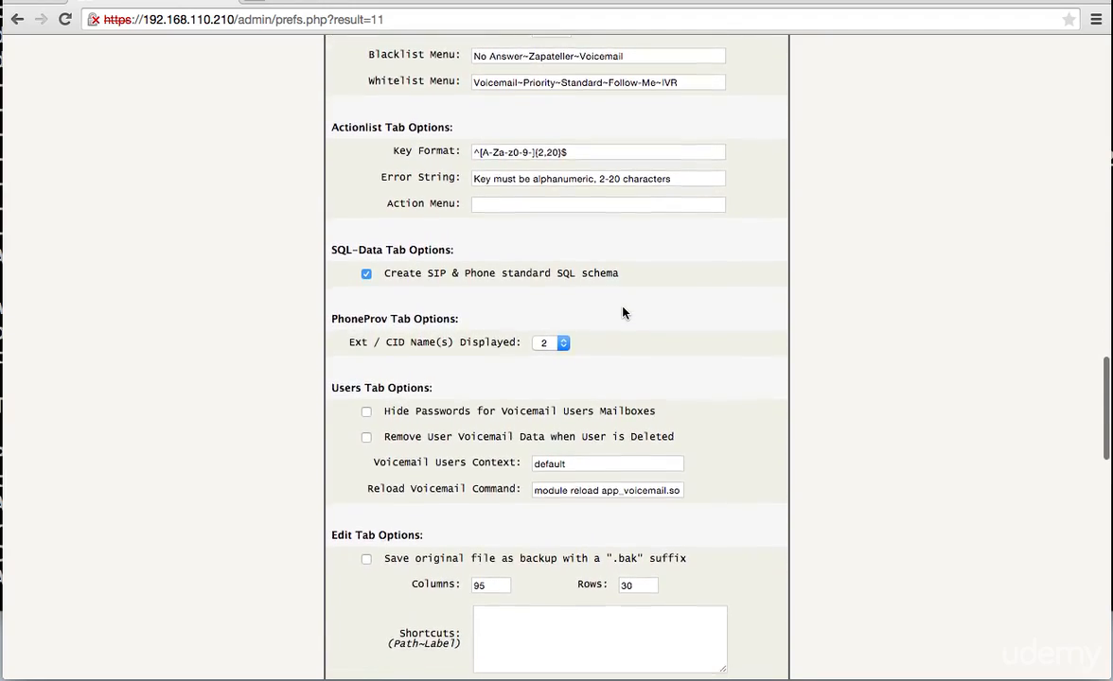
pyautogui.scroll(-4, 623, 313)
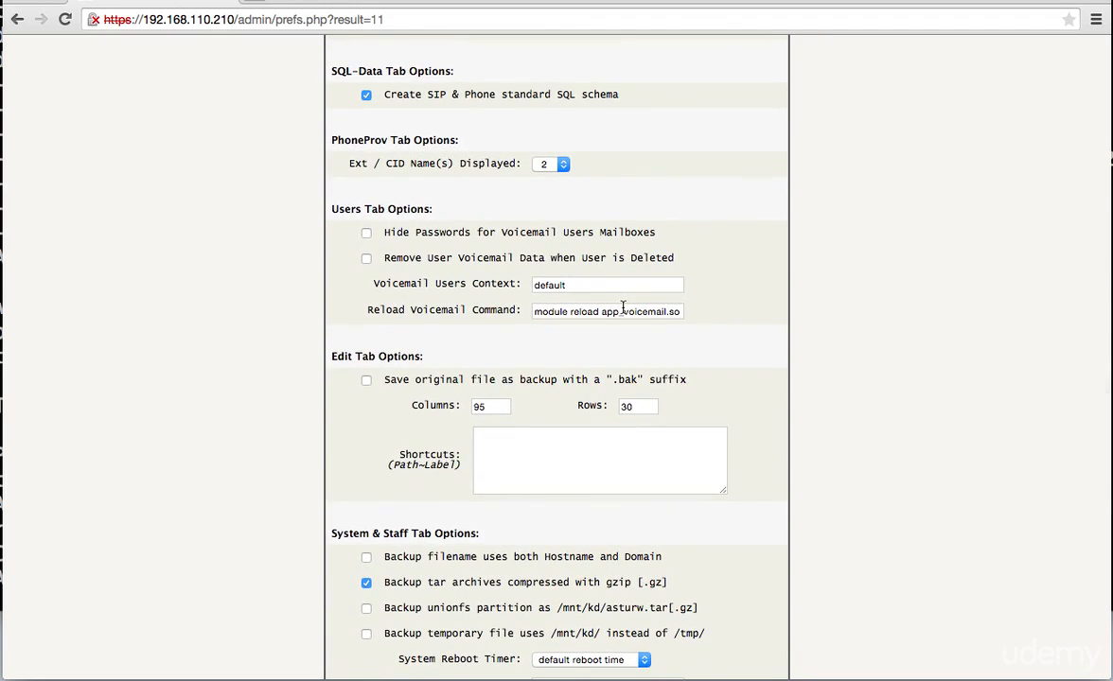
pyautogui.scroll(-10, 622, 309)
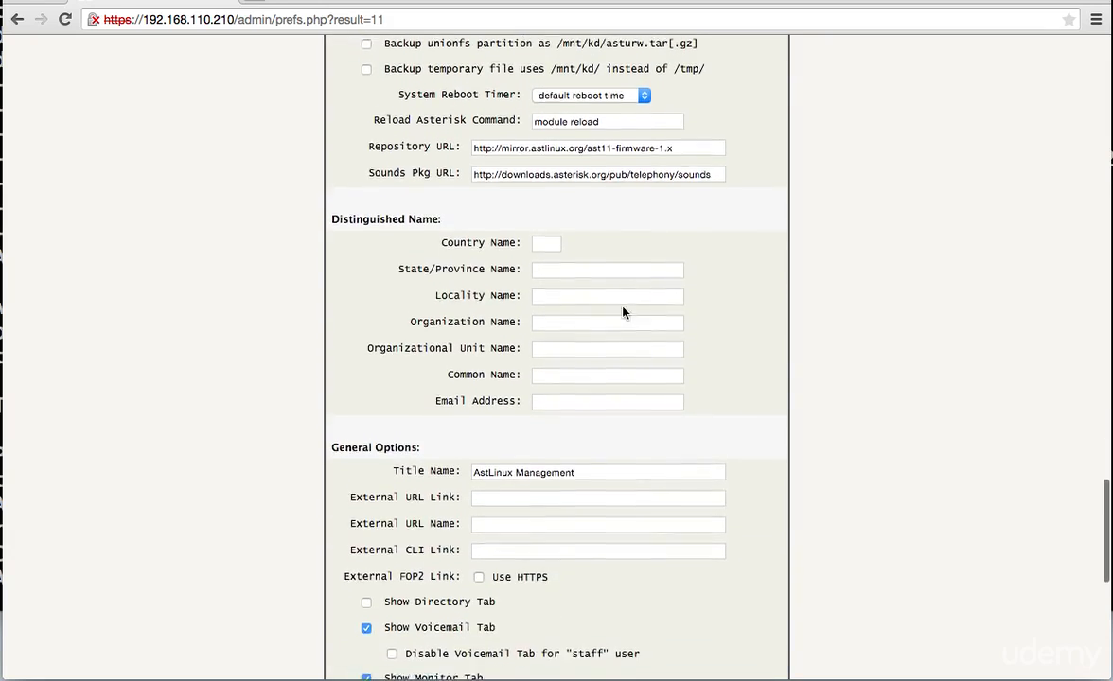
pyautogui.scroll(-5, 622, 312)
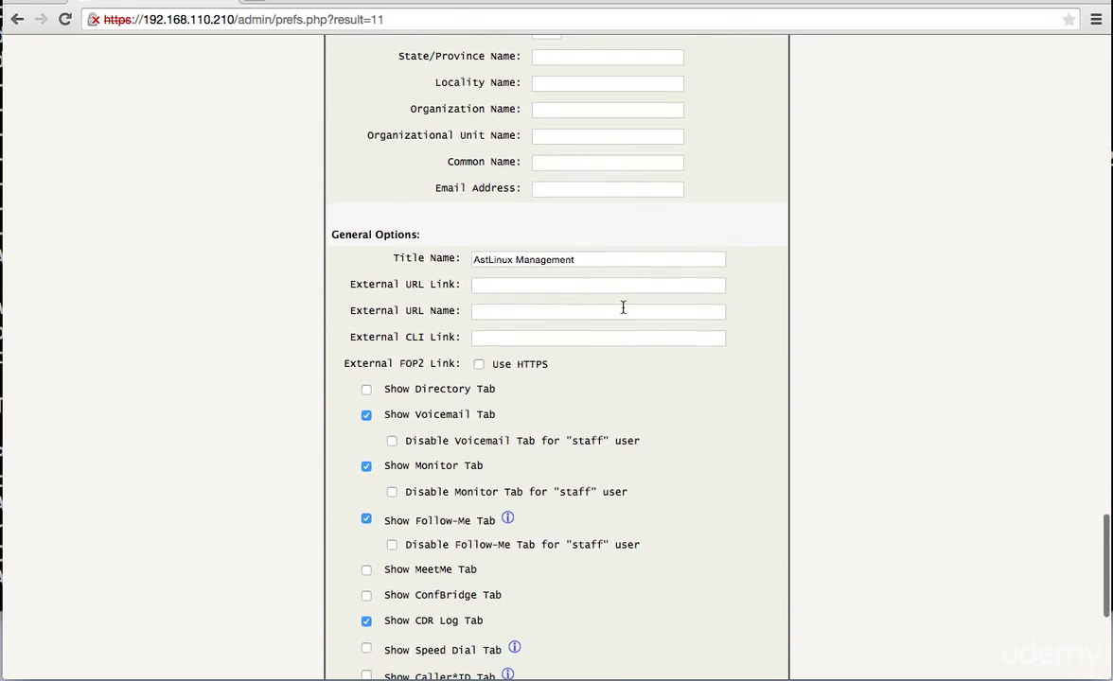
pyautogui.scroll(20, 623, 307)
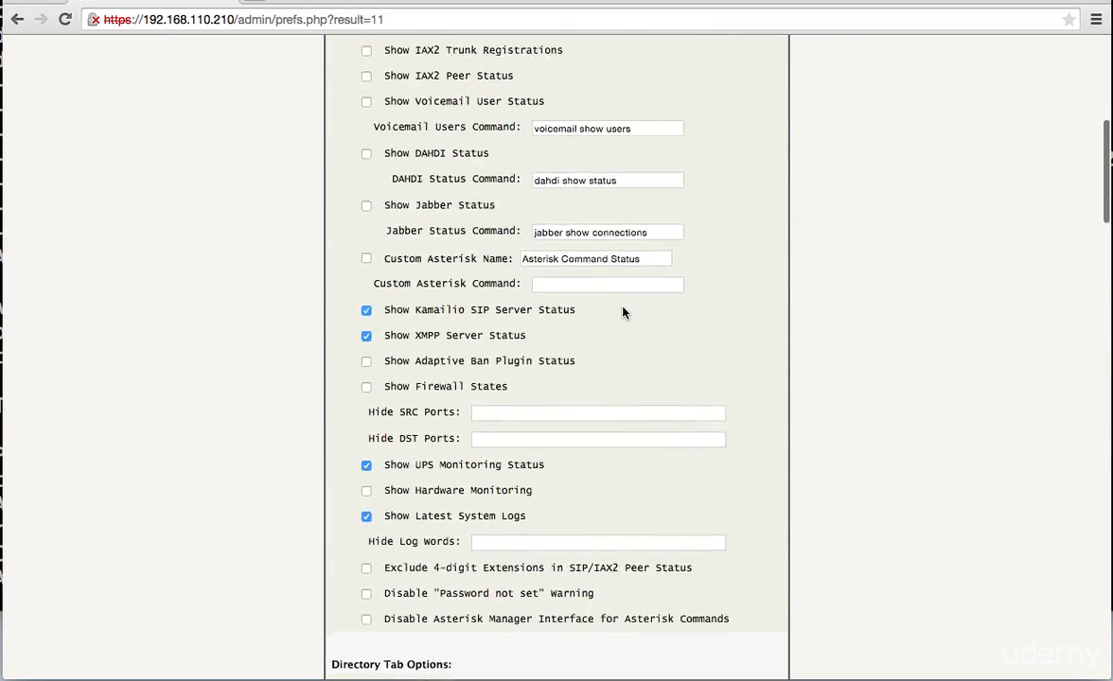